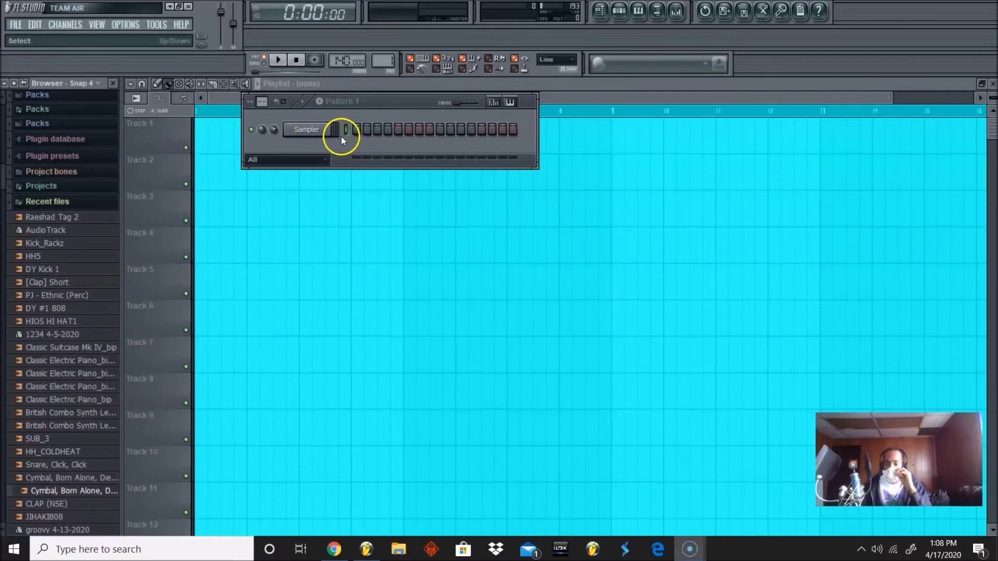
pyautogui.rightClick(311, 130)
pyautogui.click(386, 267)
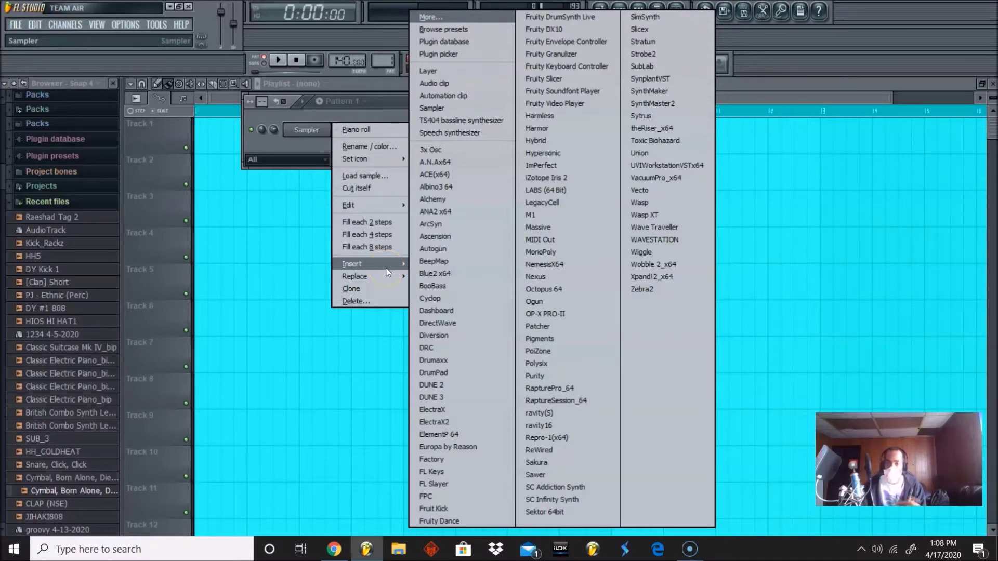
pyautogui.click(378, 278)
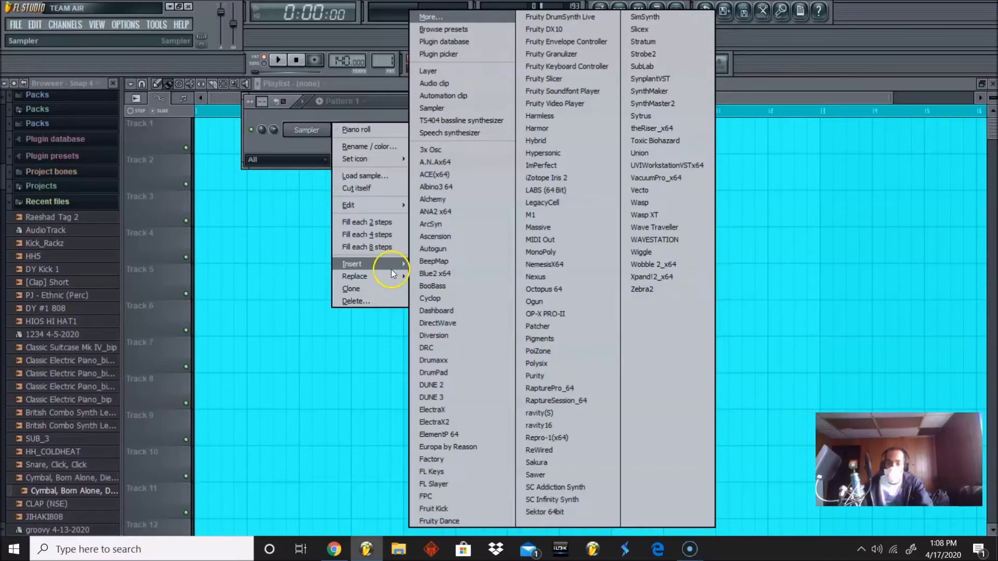
pyautogui.click(366, 92)
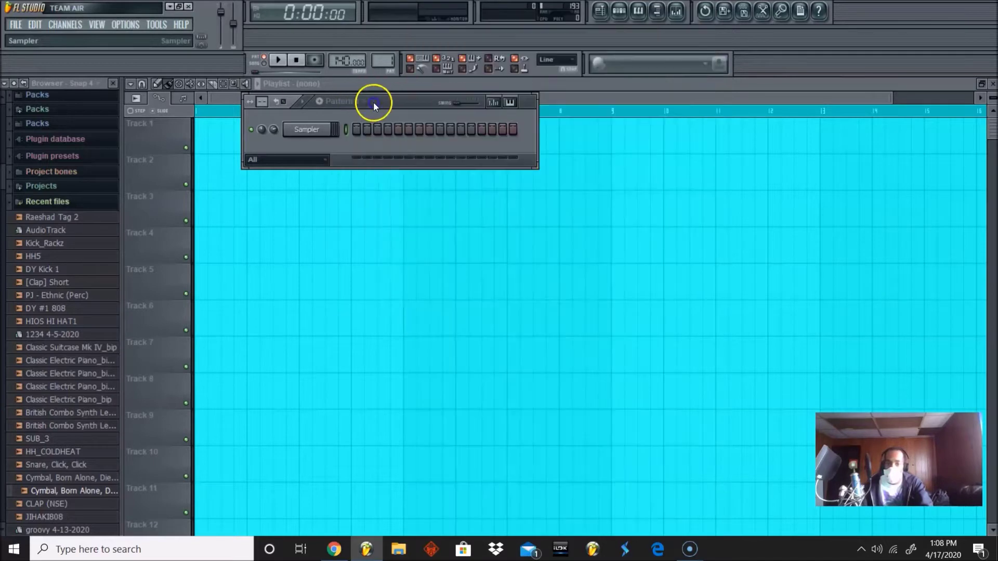
pyautogui.rightClick(333, 136)
pyautogui.click(391, 277)
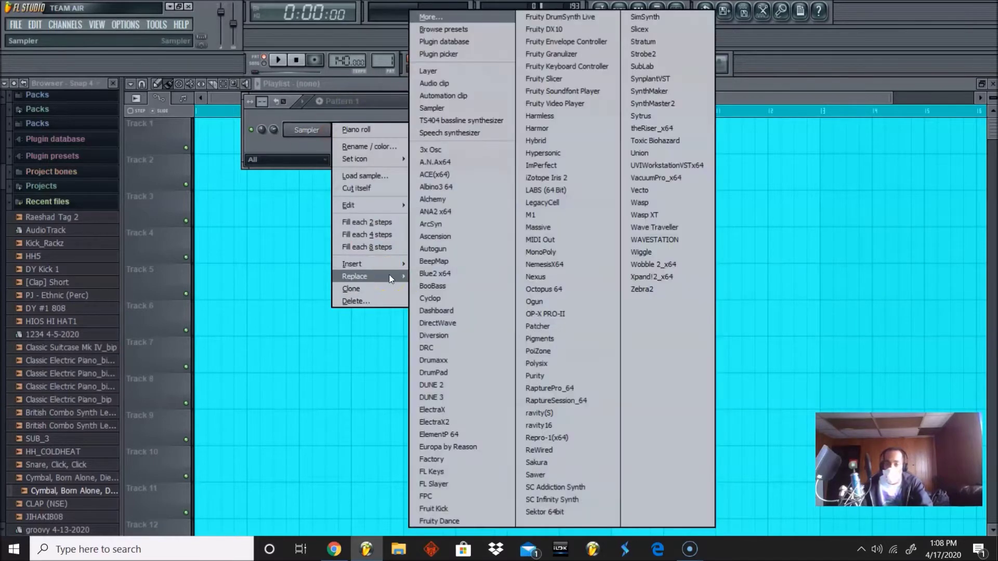
pyautogui.click(119, 10)
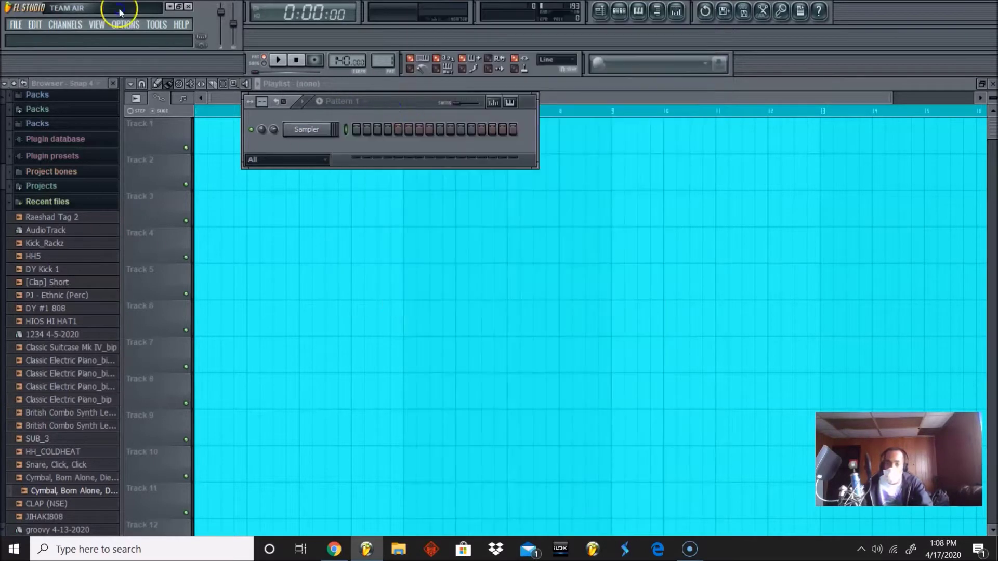
# Step: Replace the Sampler channel with the Xpand!2 instrument
pyautogui.rightClick(310, 132)
pyautogui.click(357, 276)
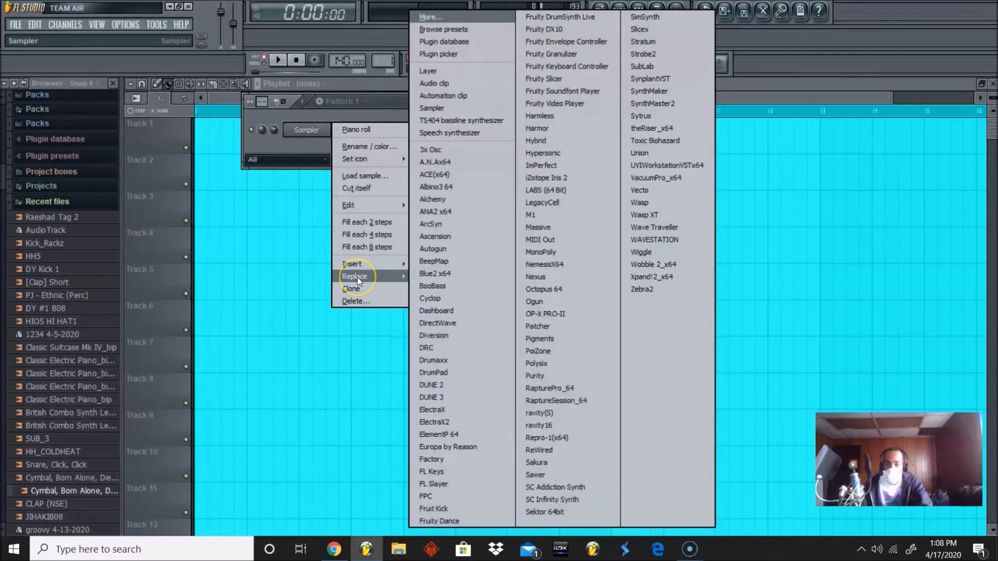
pyautogui.click(656, 276)
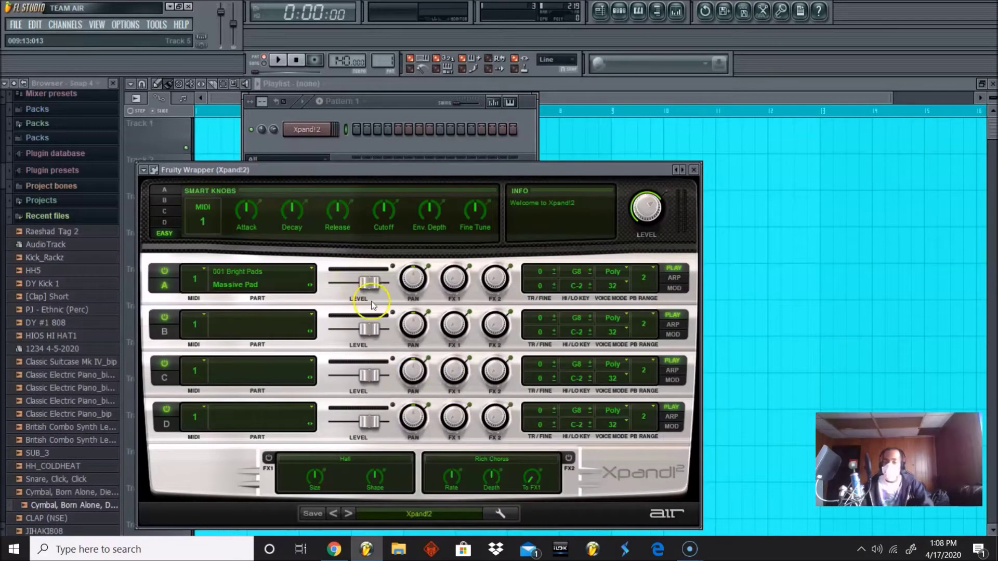
# Step: Load the Nylon Finger + Harmonics+ sound from 019 Guitars into part A of Xpand!2
pyautogui.click(243, 284)
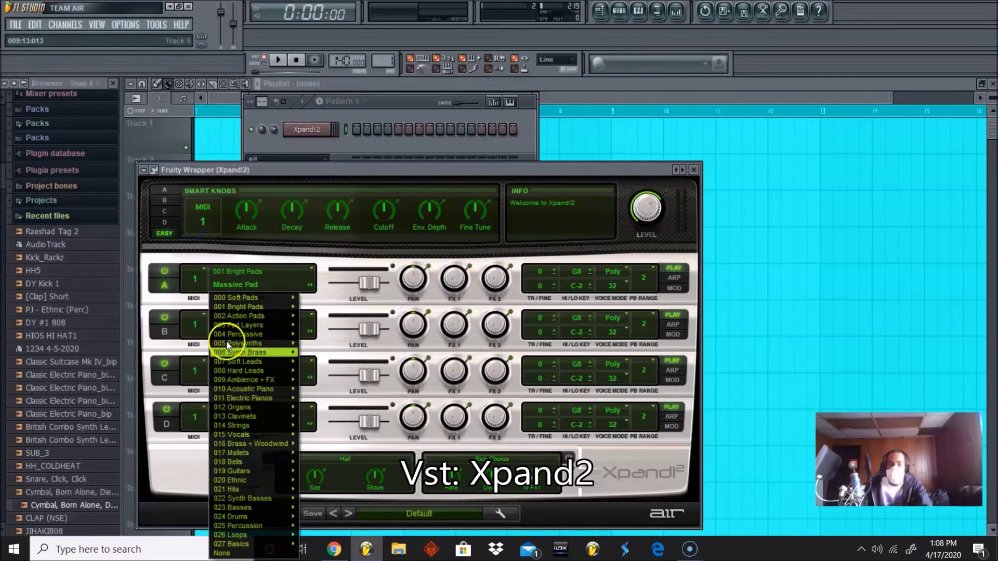
pyautogui.moveTo(255, 452)
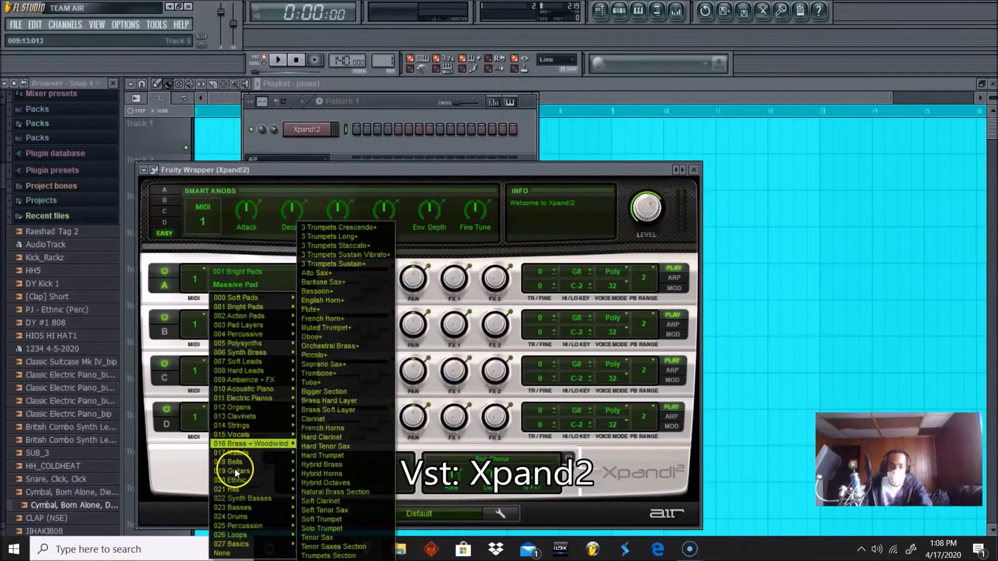
pyautogui.moveTo(235, 470)
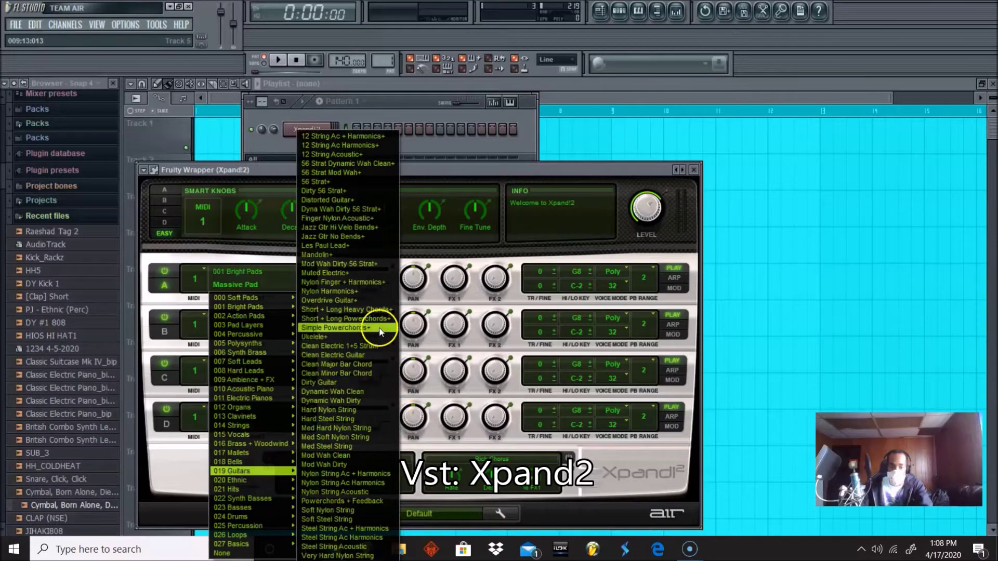
pyautogui.click(371, 282)
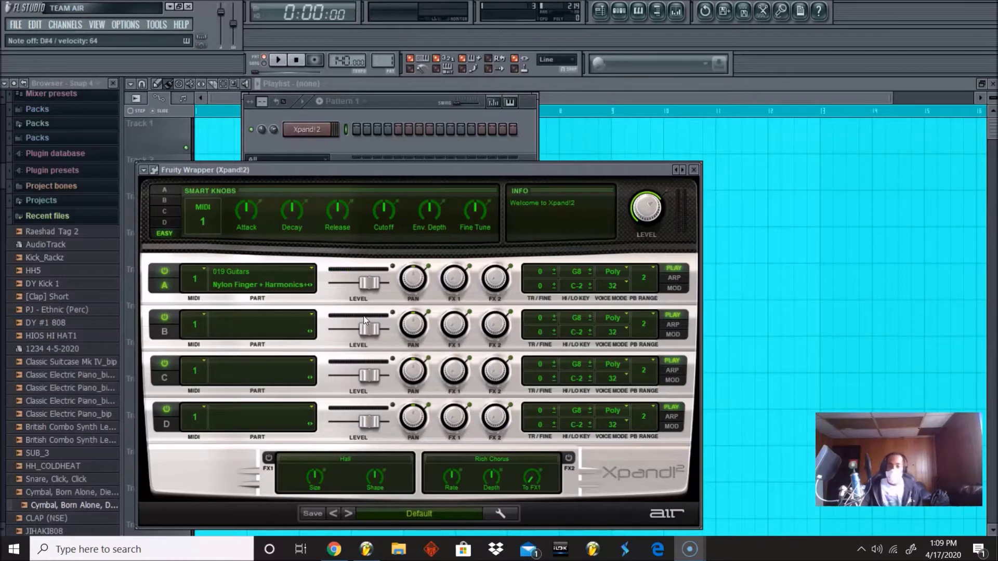
# Step: Start and stop playback of the empty pattern several times to hear the metronome at the project tempo
pyautogui.click(407, 98)
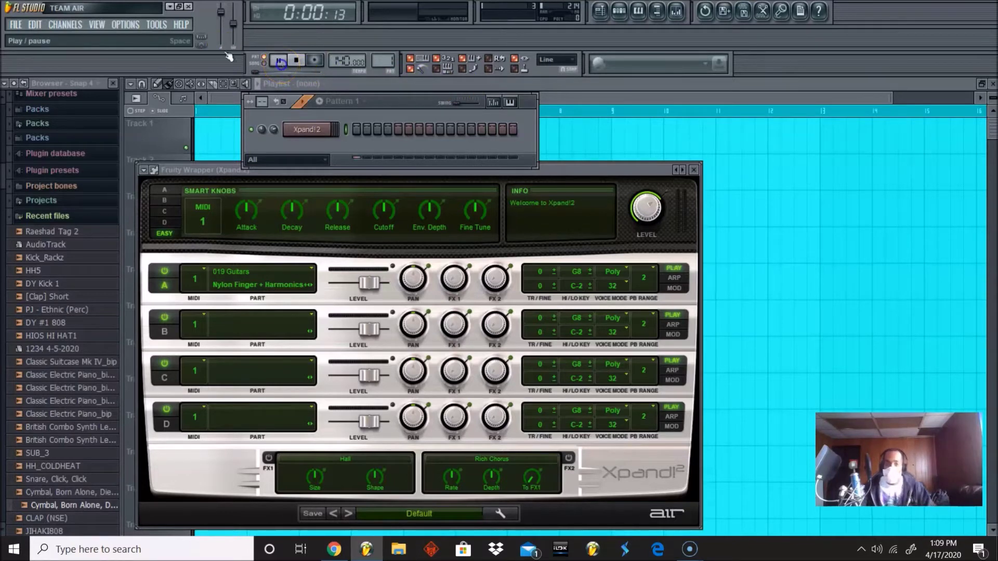
pyautogui.click(296, 61)
pyautogui.press('space')
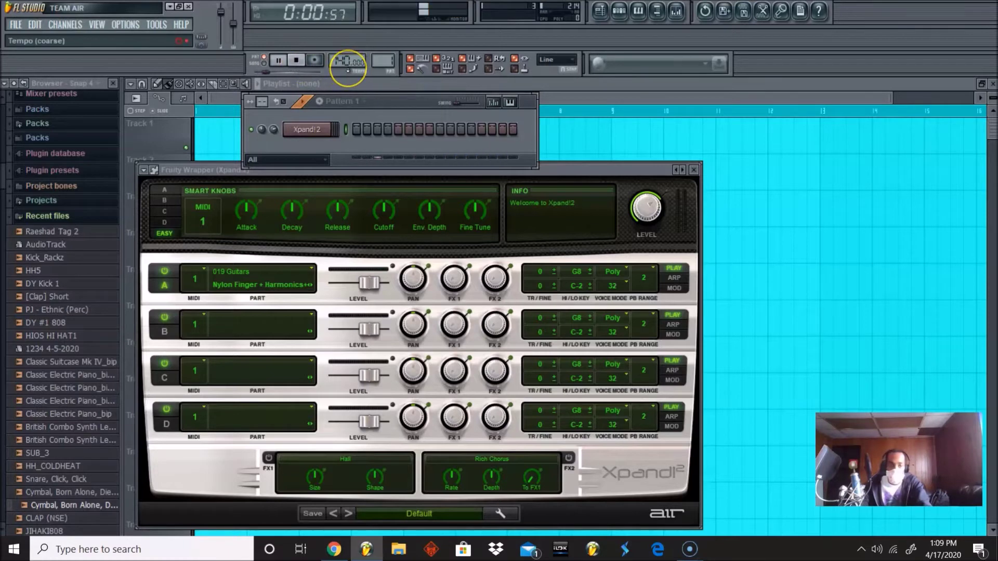
pyautogui.press('space')
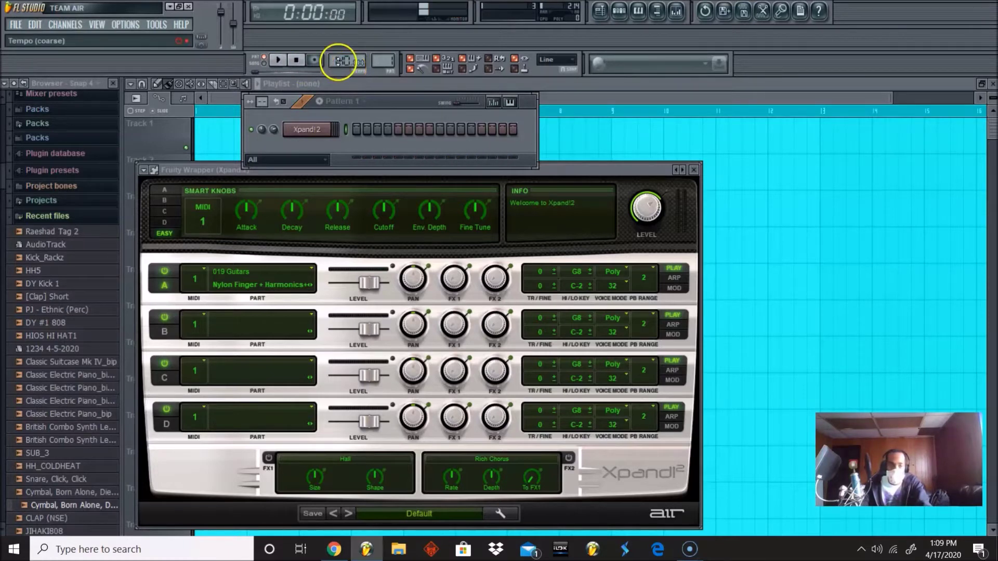
pyautogui.press('space')
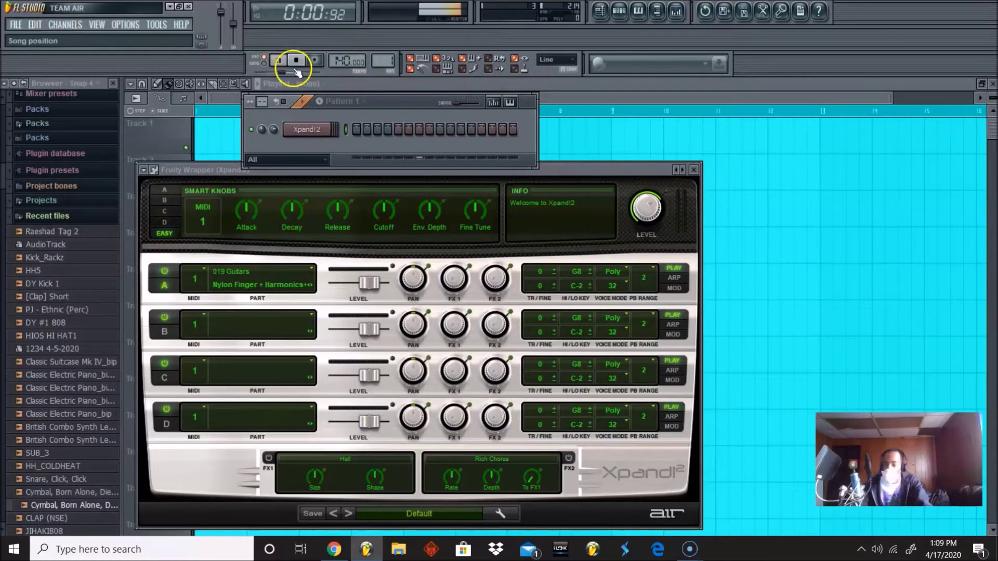
pyautogui.click(296, 67)
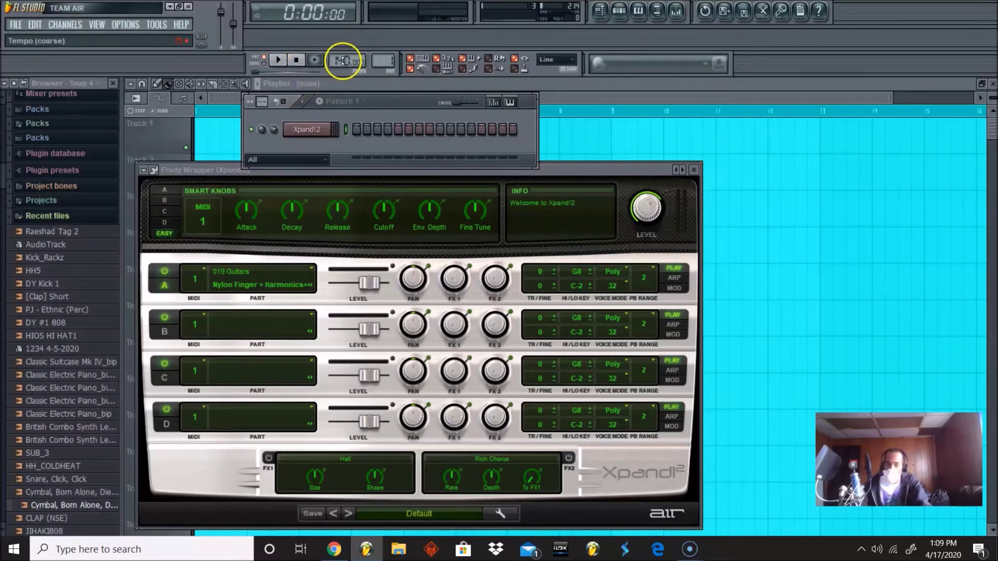
pyautogui.press('space')
pyautogui.press('space')
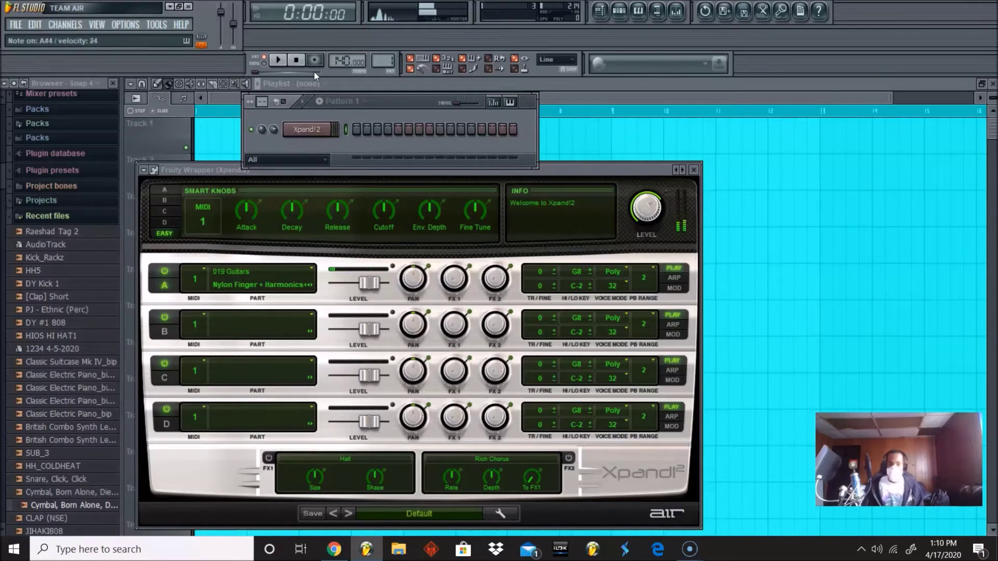
# Step: Open the piano roll of the Xpand!2 channel and record a live chord of A#4, D#5, F#5 and A#5
pyautogui.rightClick(333, 127)
pyautogui.click(353, 129)
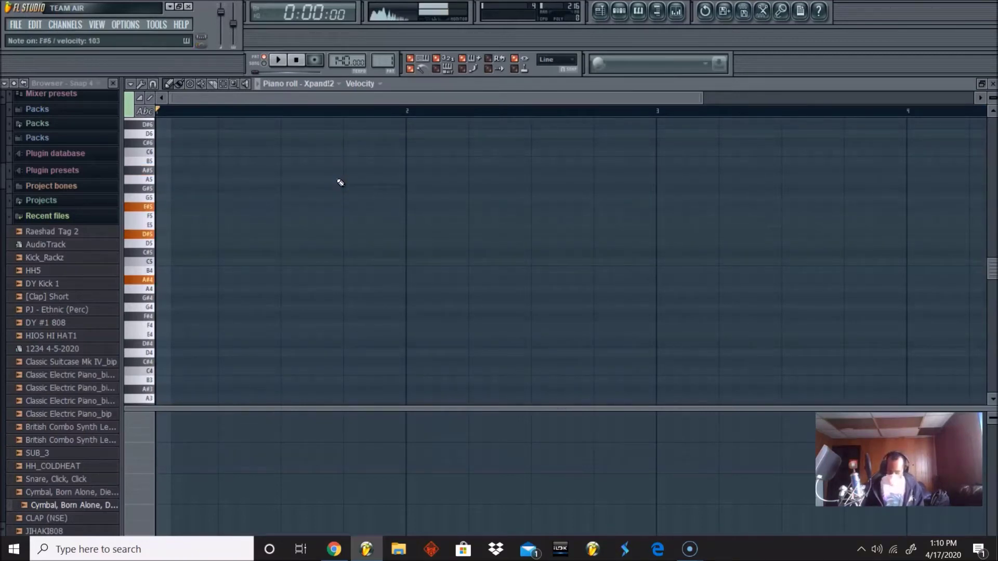
pyautogui.click(305, 59)
pyautogui.click(310, 59)
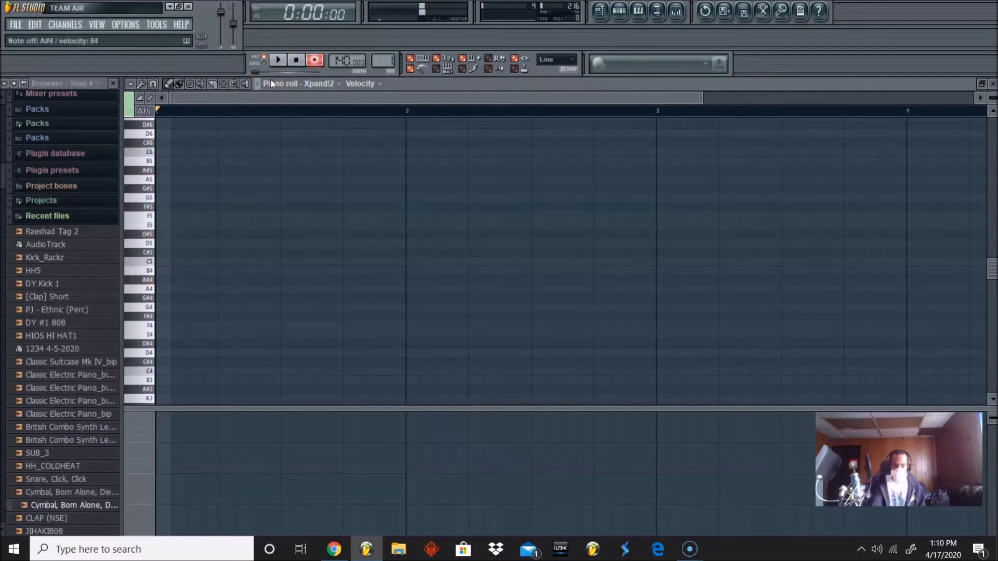
pyautogui.press('space')
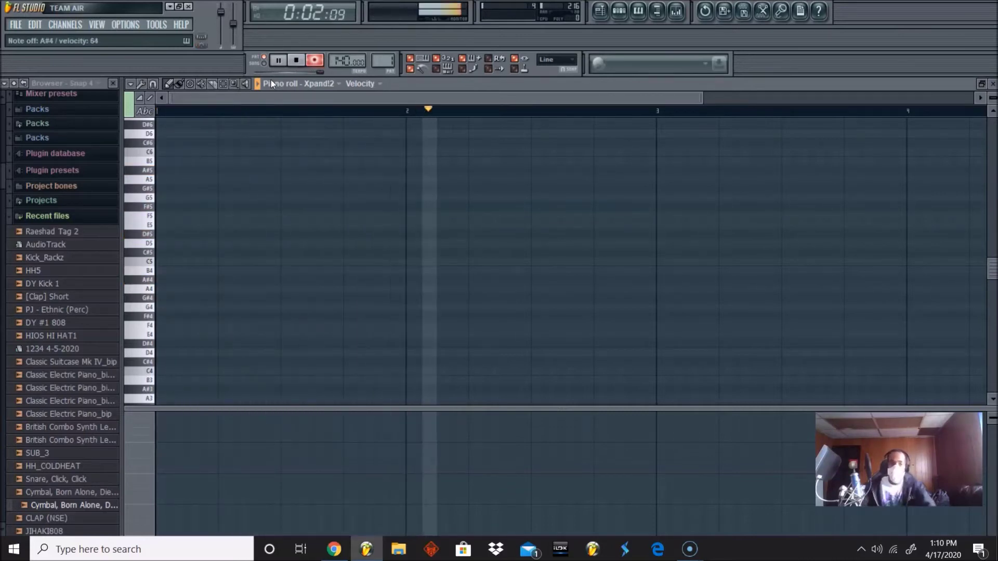
pyautogui.press('space')
pyautogui.click(314, 59)
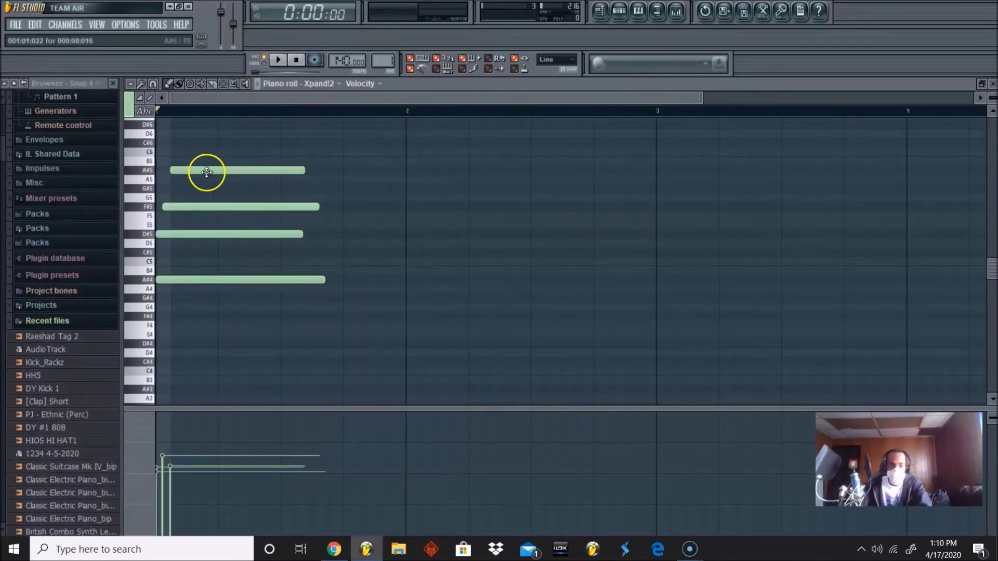
# Step: Align the start of the A#5 note with the beginning of bar 1 and play the pattern briefly
pyautogui.moveTo(172, 170); pyautogui.dragTo(159, 171)
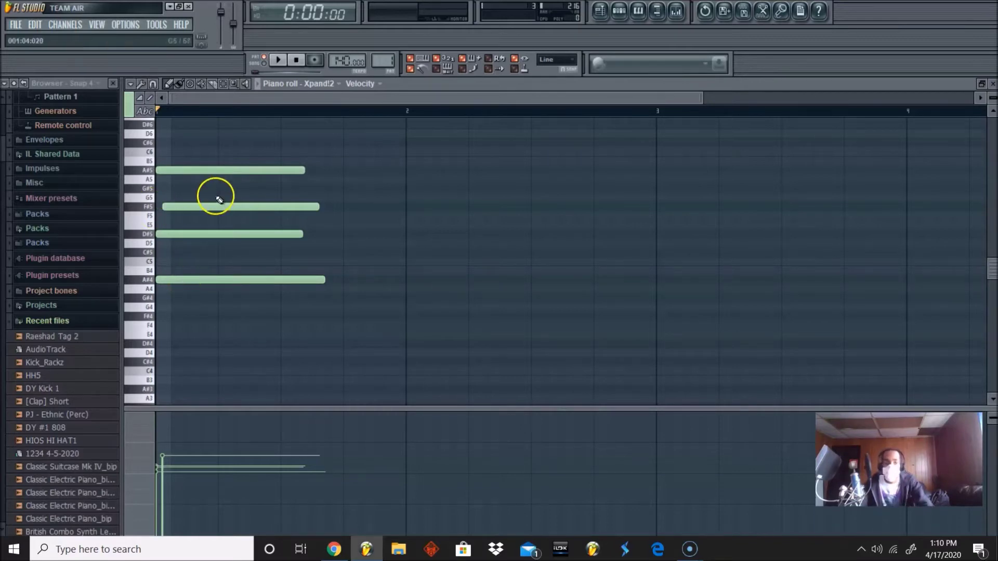
pyautogui.press('space')
pyautogui.press('space')
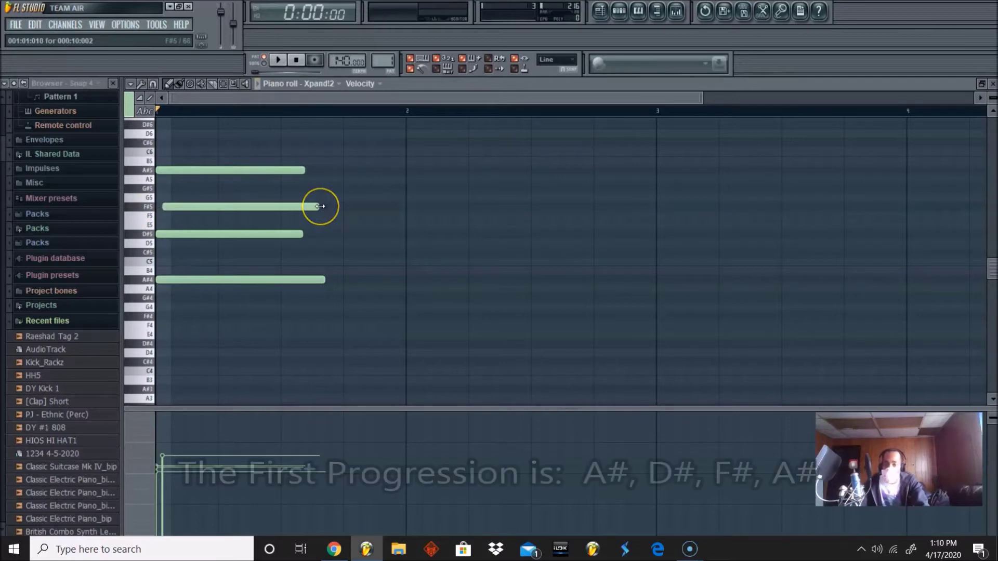
# Step: Switch off the metronome and play back the recorded chord
pyautogui.press('space')
pyautogui.click(410, 68)
pyautogui.press('space')
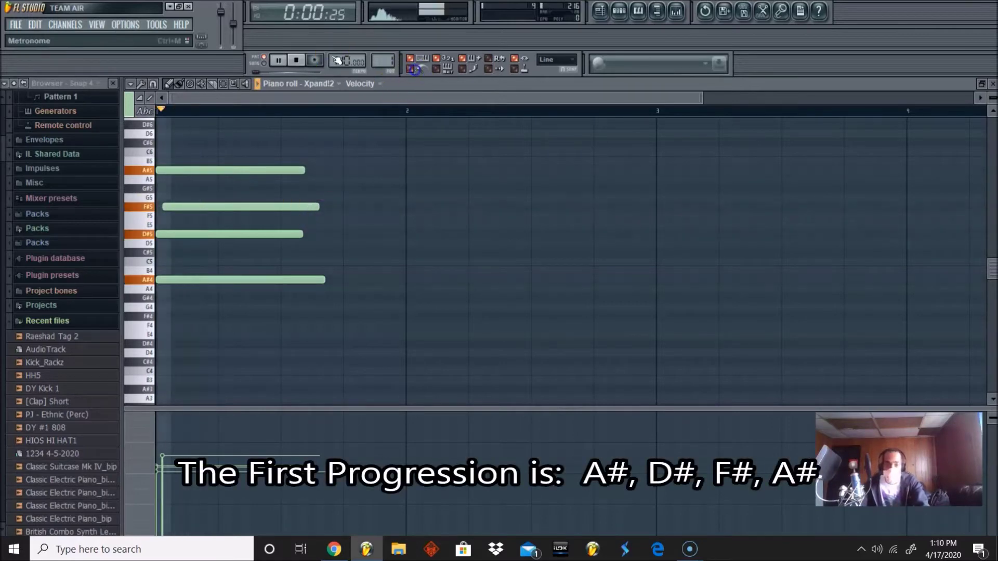
pyautogui.press('space')
# Step: Stagger the upper chord notes by starting F#5 about two steps later and A#5 at 001:05:000
pyautogui.moveTo(226, 171); pyautogui.dragTo(250, 170)
pyautogui.press('space')
pyautogui.click(410, 69)
pyautogui.press('space')
pyautogui.click(178, 207)
pyautogui.click(174, 234)
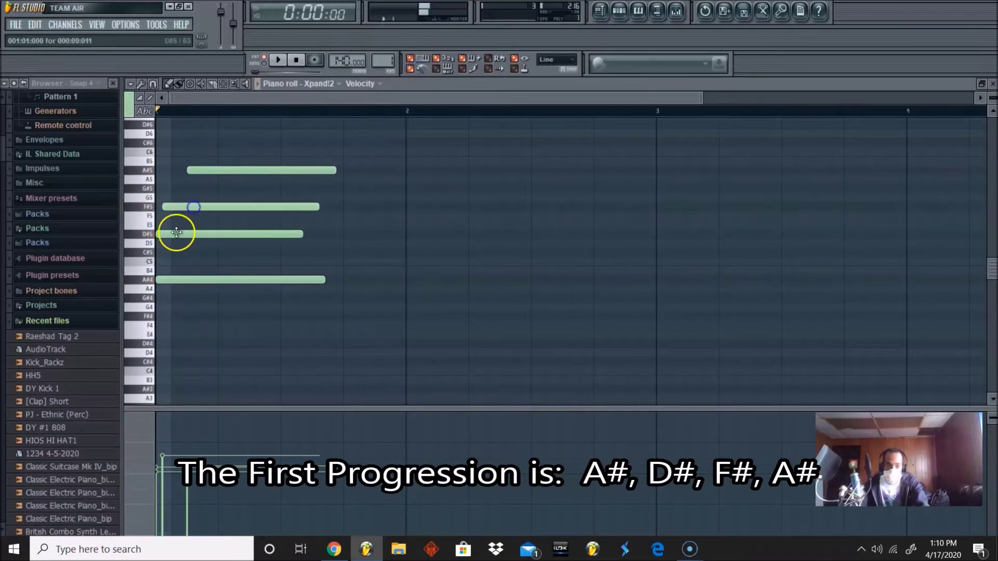
pyautogui.click(179, 280)
pyautogui.moveTo(163, 206); pyautogui.dragTo(230, 207)
pyautogui.moveTo(236, 170); pyautogui.dragTo(267, 170)
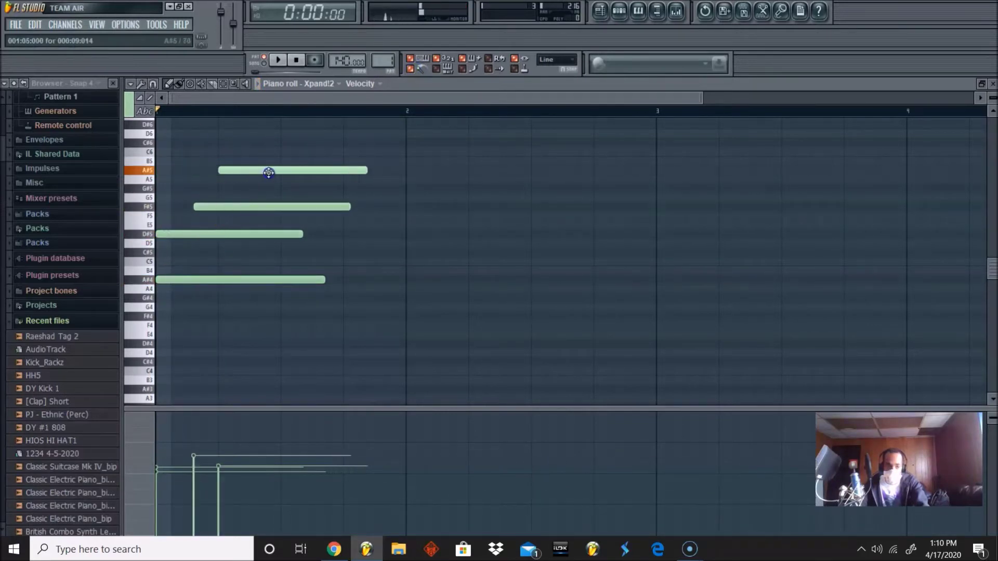
# Step: Shift the D#5 note one step later and play back the staggered chord repeatedly to judge the strum
pyautogui.press('space')
pyautogui.moveTo(211, 229); pyautogui.dragTo(222, 234)
pyautogui.press('space')
pyautogui.press('space')
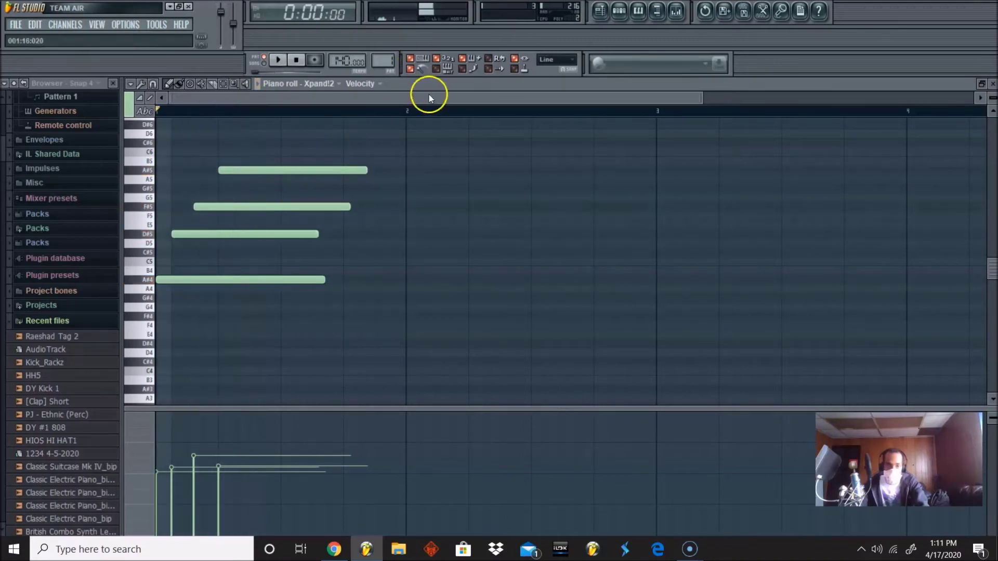
pyautogui.press('space')
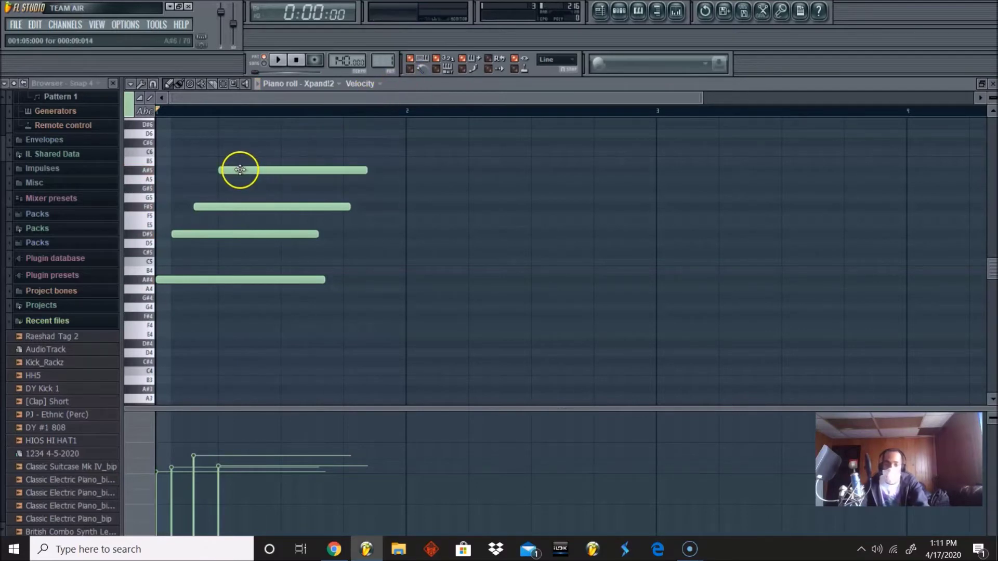
pyautogui.press('space')
pyautogui.moveTo(256, 172)
pyautogui.mouseDown()
pyautogui.moveTo(270, 171)
pyautogui.moveTo(259, 172)
pyautogui.mouseUp()
pyautogui.press('space')
pyautogui.press('space')
pyautogui.press('space')
pyautogui.press('space')
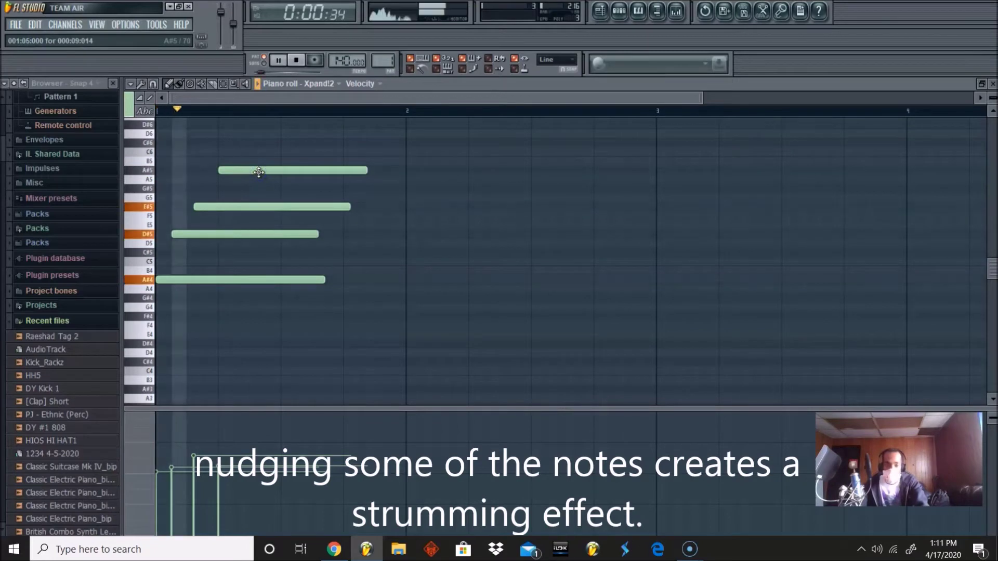
# Step: Shift the F#5 note one step later to 001:04:010 and play the chord
pyautogui.click(215, 206)
pyautogui.moveTo(227, 206)
pyautogui.mouseDown()
pyautogui.moveTo(217, 207)
pyautogui.moveTo(238, 205)
pyautogui.mouseUp()
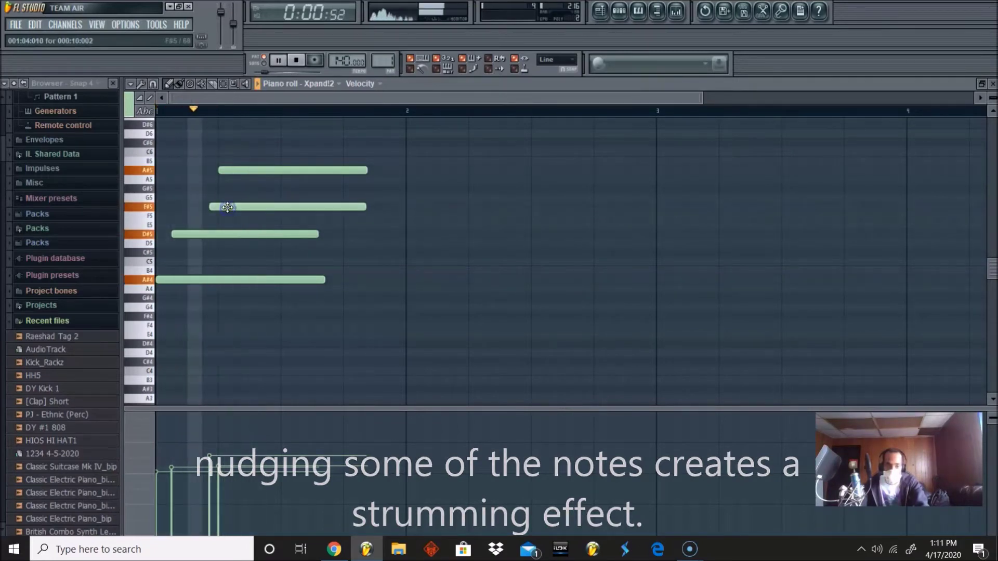
pyautogui.press('space')
pyautogui.press('space')
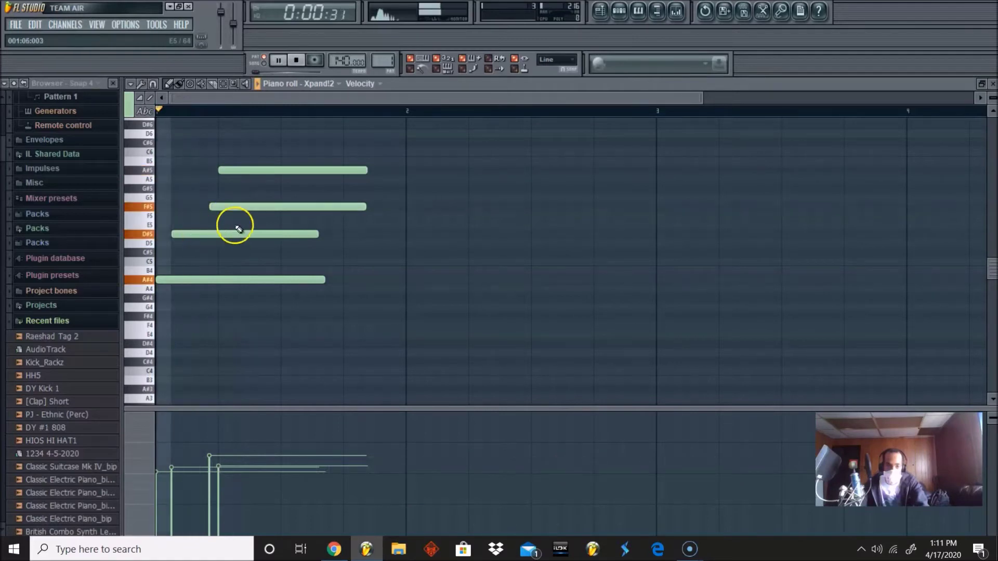
# Step: Delete the F#5 note and redraw it on the same pitch, starting at step 4 of bar 1
pyautogui.rightClick(248, 208)
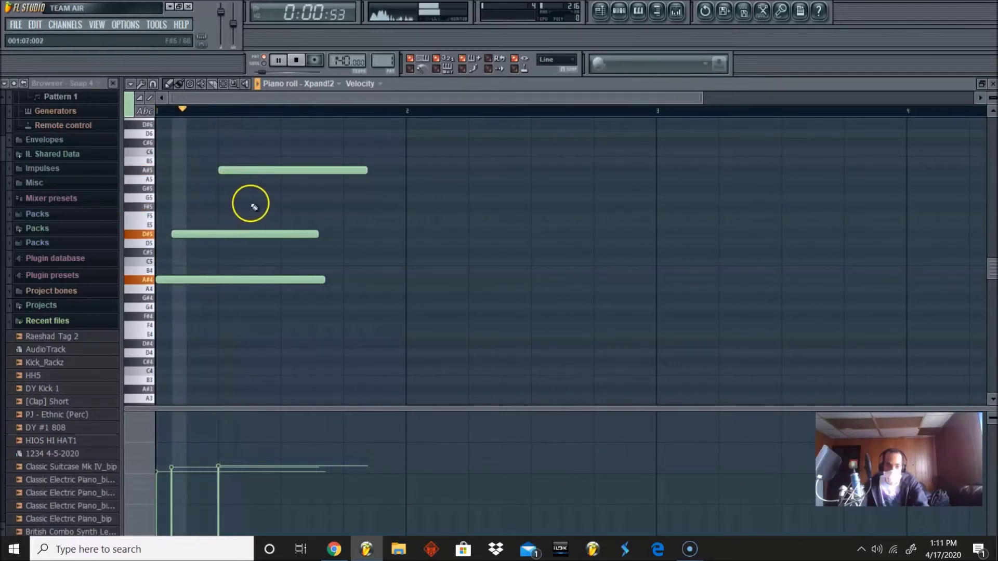
pyautogui.press('space')
pyautogui.click(198, 206)
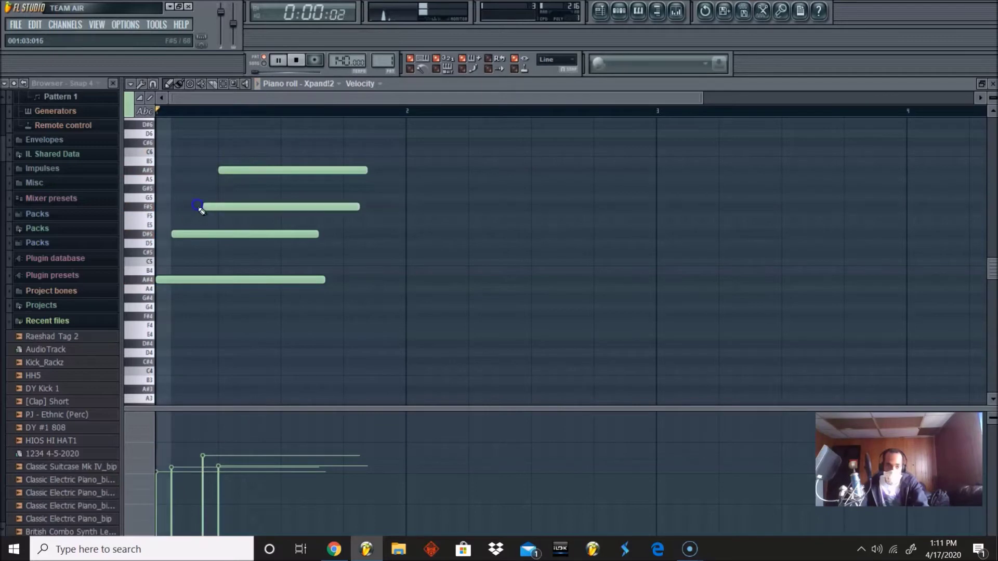
# Step: Nudge the D#5 and F#5 notes slightly later by less than a step and play back the strummed chord
pyautogui.moveTo(205, 234); pyautogui.dragTo(228, 206)
pyautogui.press('space')
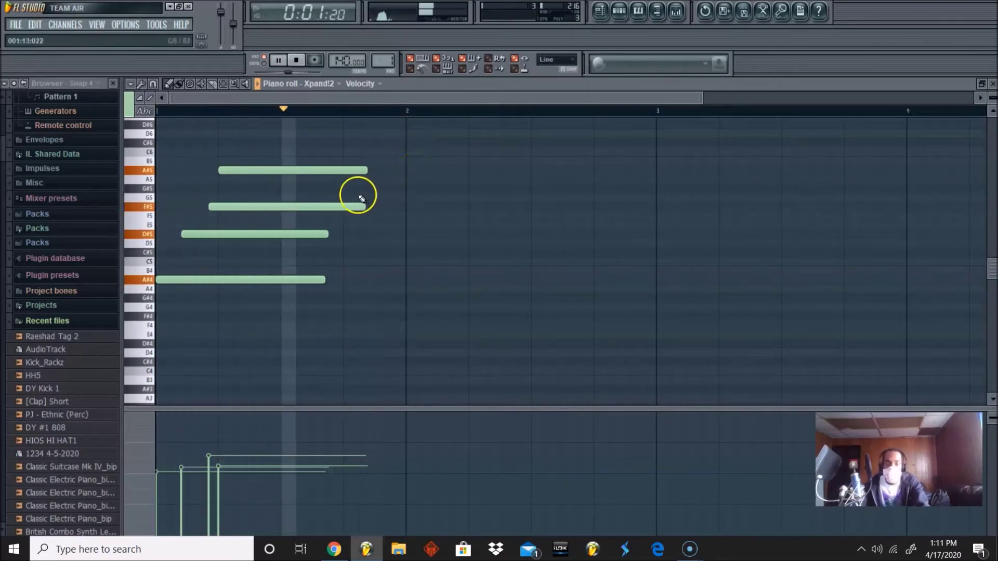
pyautogui.press('space')
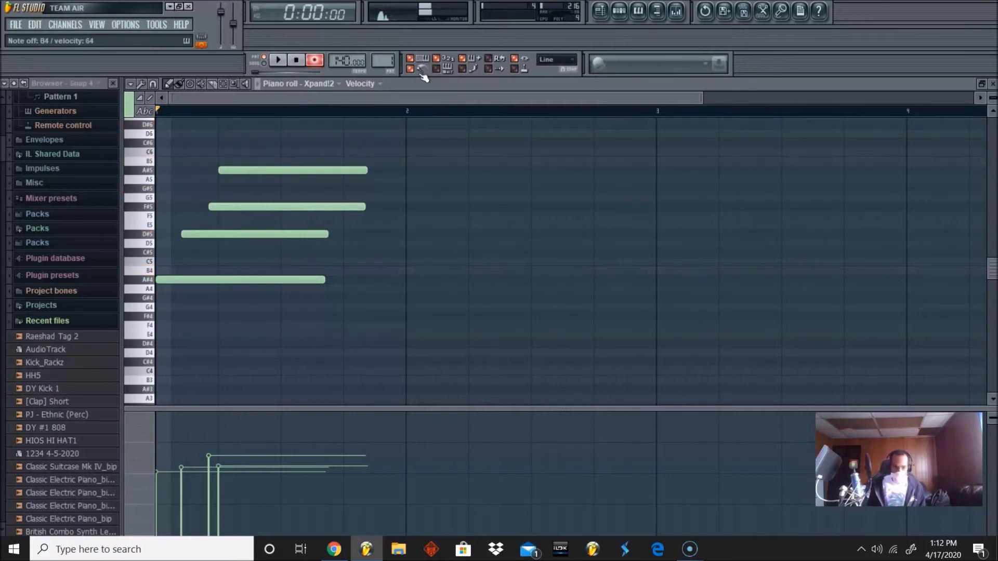
# Step: Record a second chord of B4, D#5, G#5 and B5 plus a short D#6, and align the four chord notes to bar 2
pyautogui.press('space')
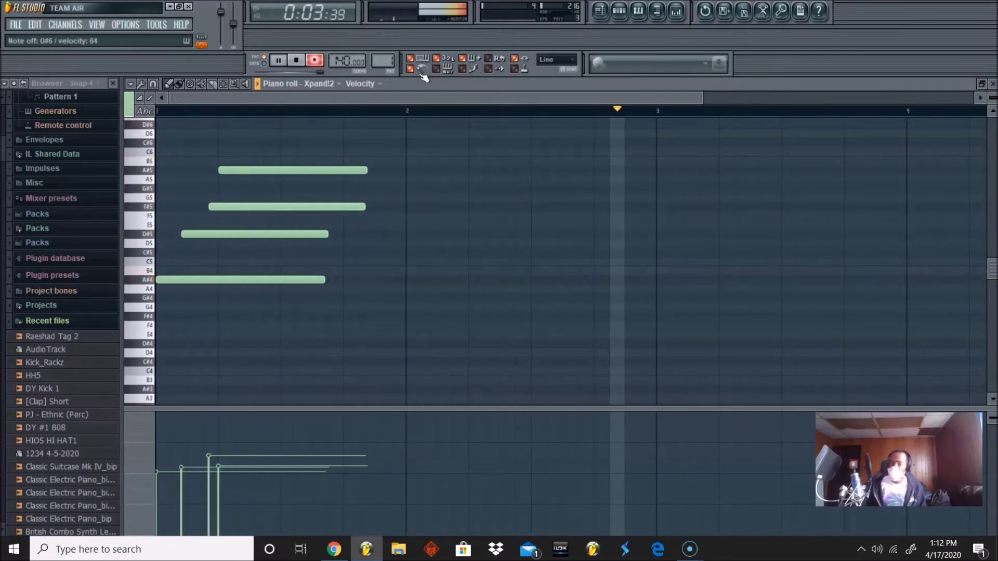
pyautogui.press('space')
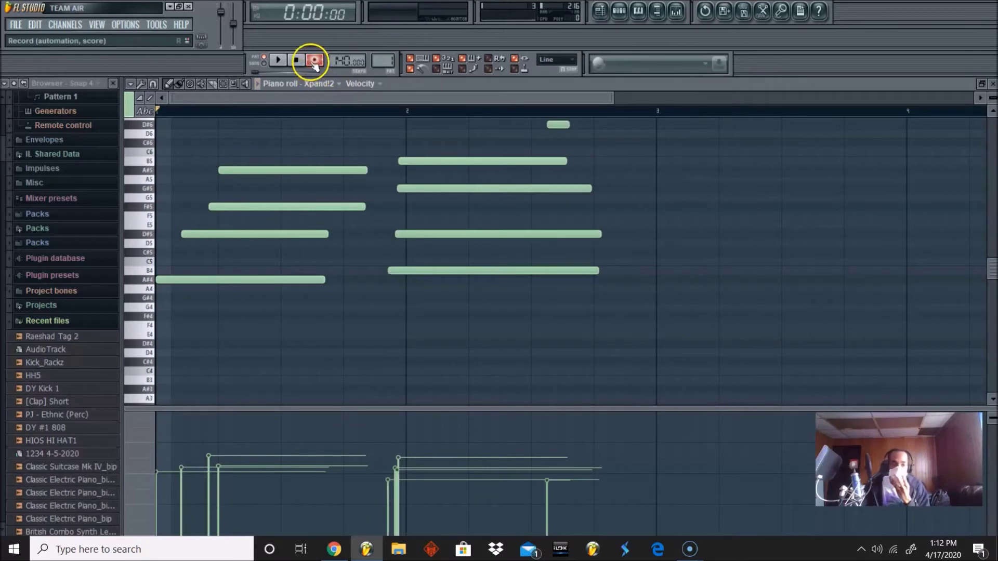
pyautogui.click(224, 84)
pyautogui.moveTo(470, 294); pyautogui.dragTo(359, 125)
pyautogui.click(168, 84)
pyautogui.moveTo(420, 177); pyautogui.dragTo(438, 178)
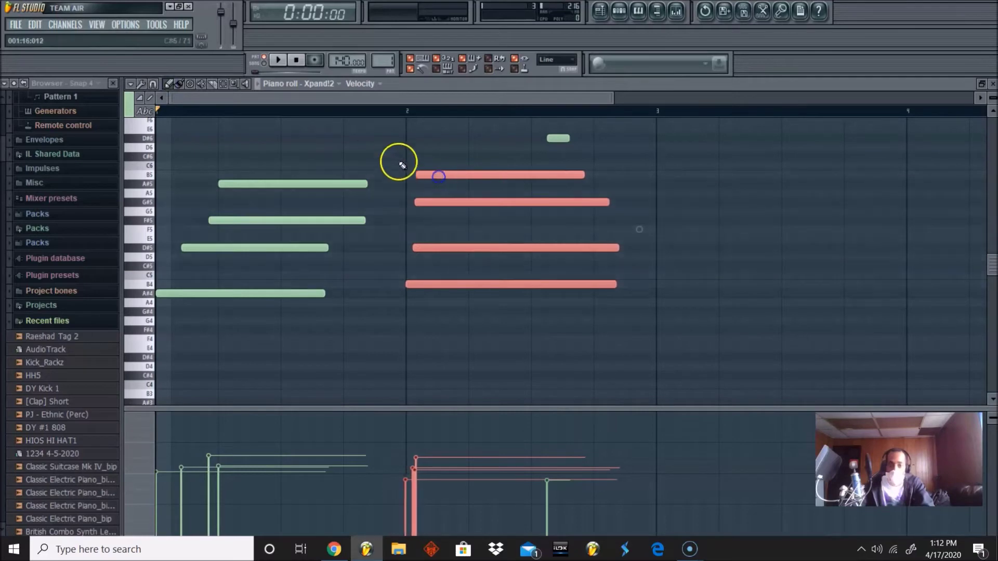
pyautogui.rightClick(396, 142)
# Step: Stagger the second chord by moving B5 later and G#5 and D#5 slightly earlier by less than a step
pyautogui.press('space')
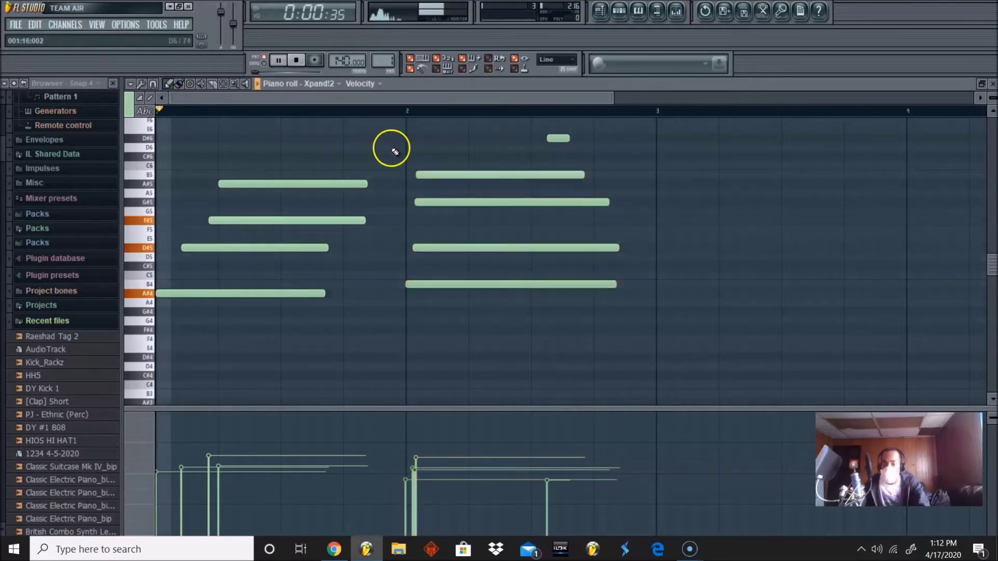
pyautogui.click(423, 74)
pyautogui.moveTo(429, 175); pyautogui.dragTo(428, 200)
pyautogui.moveTo(445, 248); pyautogui.dragTo(444, 248)
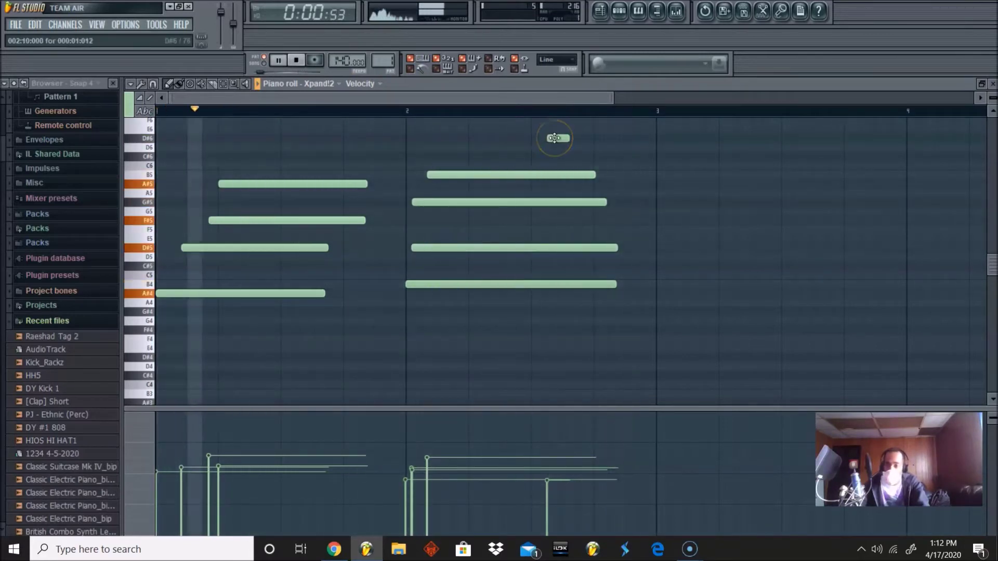
# Step: Lengthen the D#6 note to almost the end of bar 2 and play back both chords
pyautogui.moveTo(563, 139); pyautogui.dragTo(642, 149)
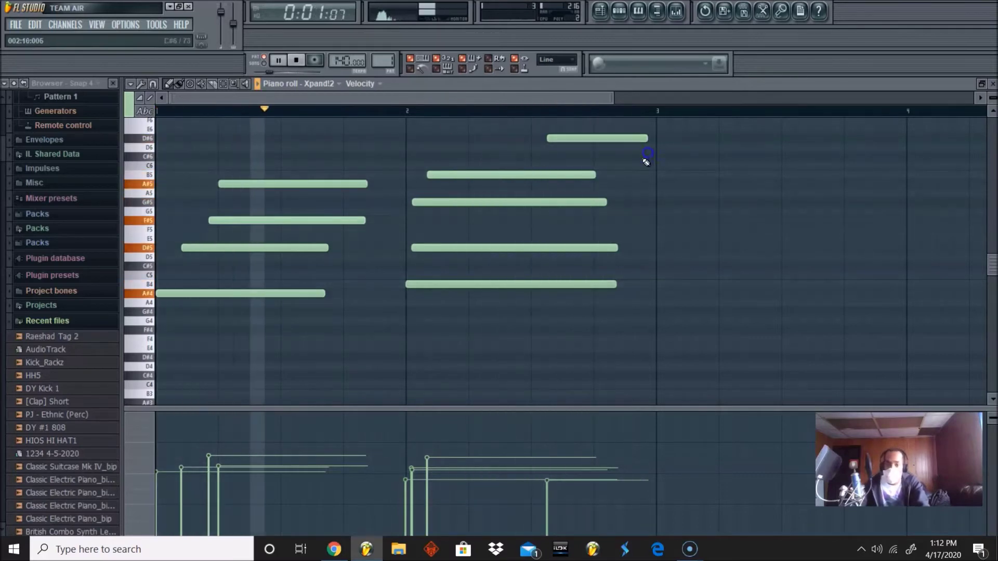
pyautogui.click(570, 174)
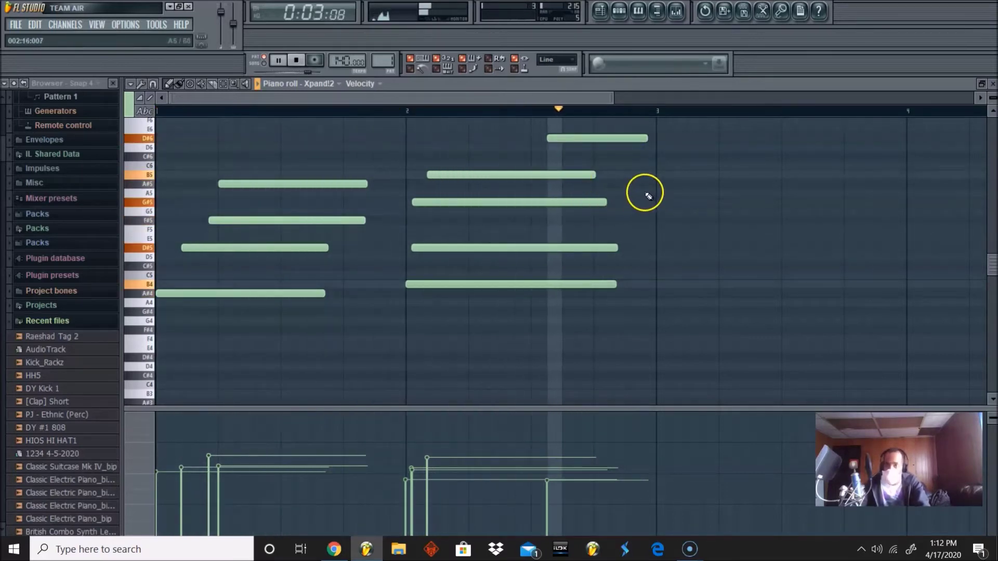
pyautogui.press('space')
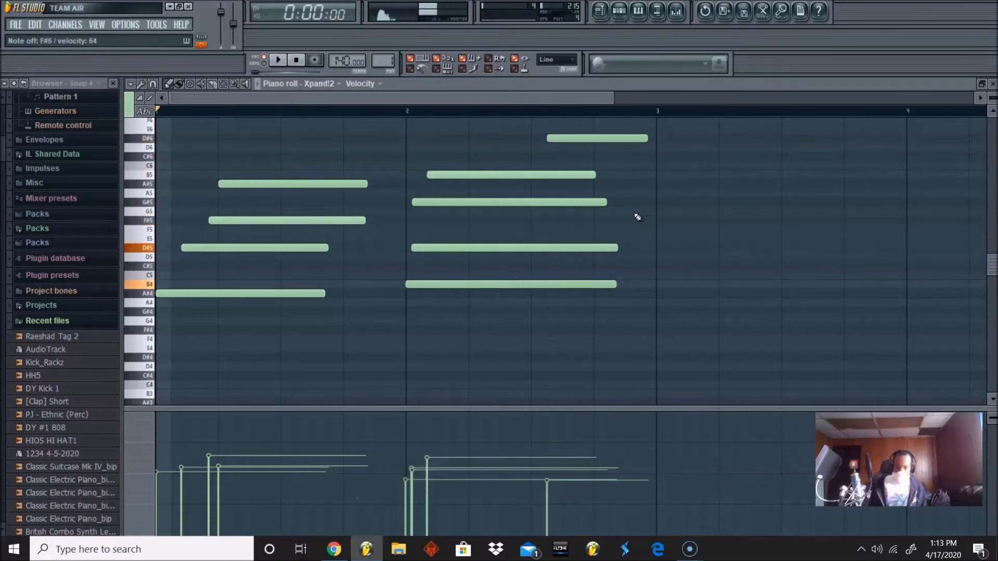
# Step: Record a third chord of B4, D#5, F#5 and B5 around the start of bar 3
pyautogui.click(312, 61)
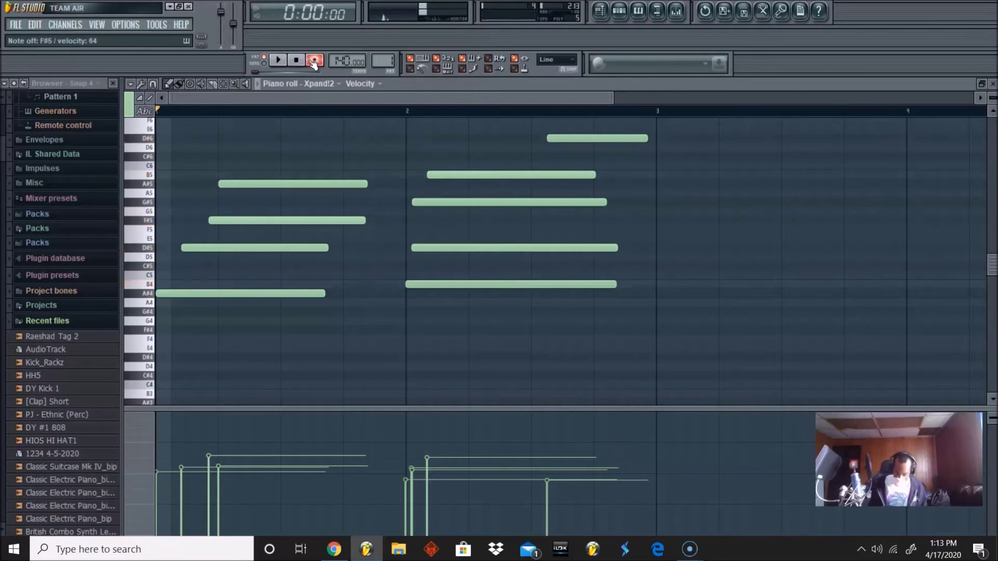
pyautogui.press('space')
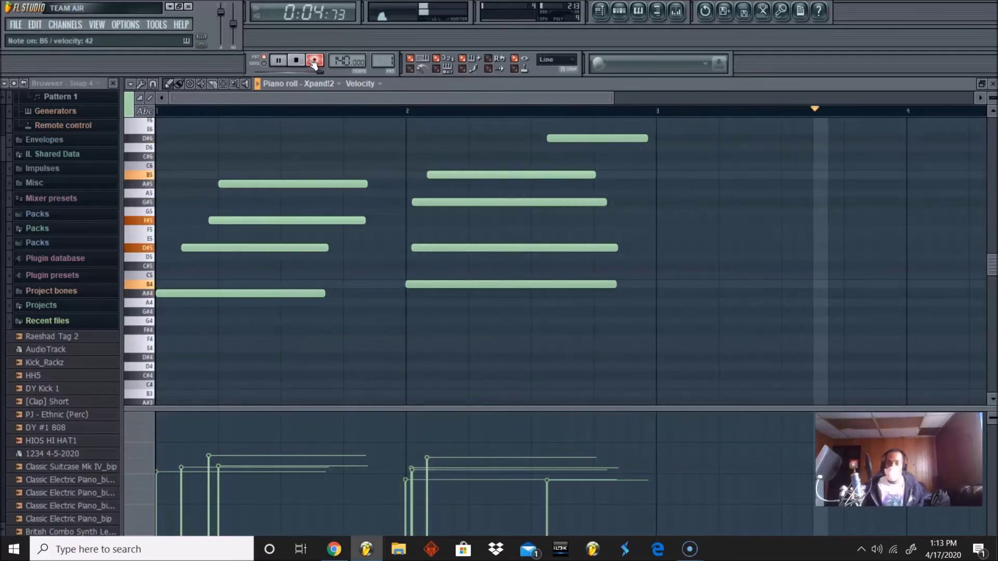
pyautogui.press('space')
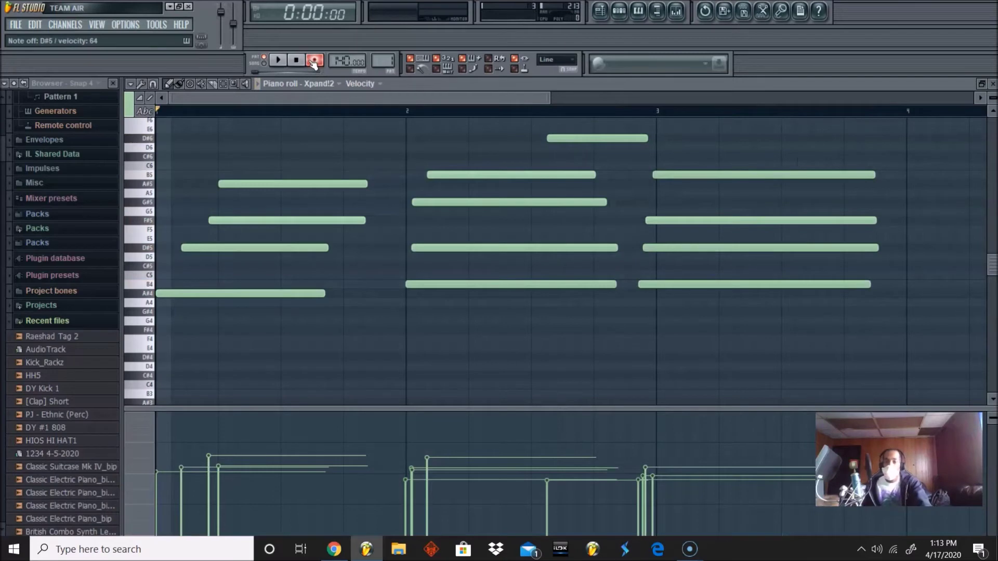
# Step: Select the four notes of the third chord and shift them together to the start of bar 3
pyautogui.click(214, 85)
pyautogui.moveTo(768, 343); pyautogui.dragTo(714, 361)
pyautogui.click(229, 87)
pyautogui.moveTo(695, 311); pyautogui.dragTo(704, 162)
pyautogui.click(165, 87)
pyautogui.moveTo(650, 286); pyautogui.dragTo(674, 285)
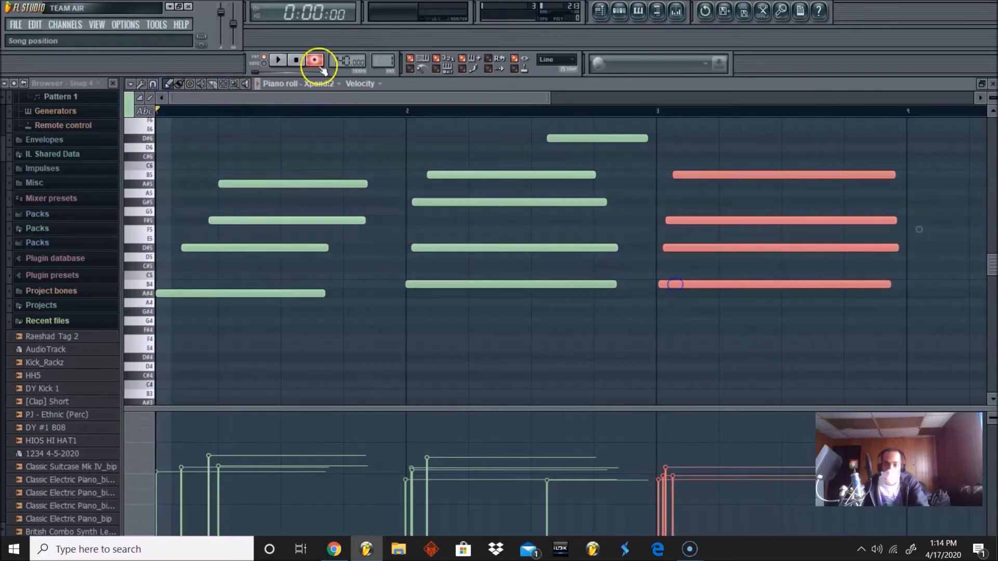
# Step: Turn off recording, nudge the whole third chord slightly later and play back the progression
pyautogui.click(315, 61)
pyautogui.press('space')
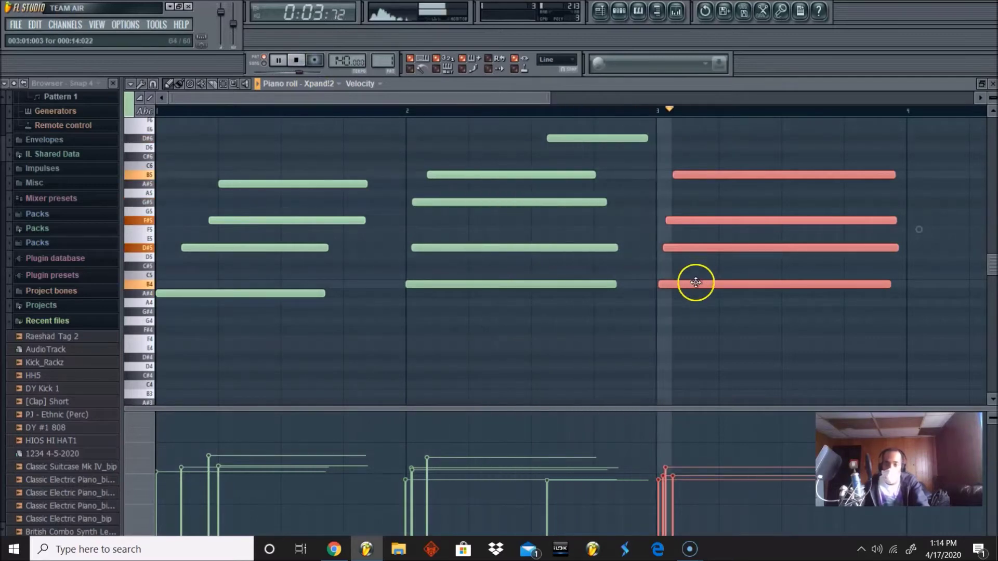
pyautogui.press('space')
pyautogui.press('space')
pyautogui.moveTo(700, 175); pyautogui.dragTo(704, 175)
pyautogui.press('space')
pyautogui.press('space')
pyautogui.click(421, 69)
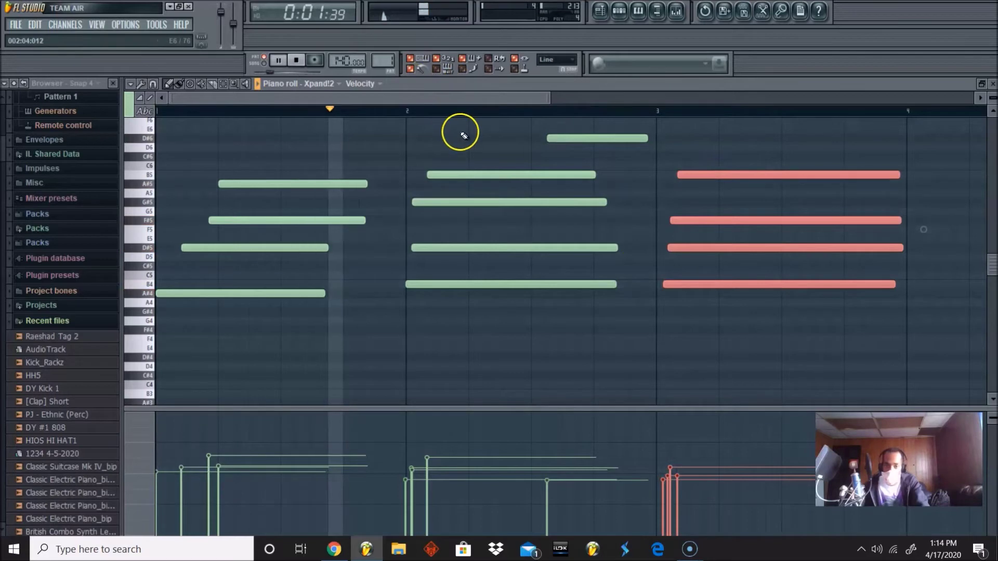
pyautogui.press('space')
pyautogui.press('space')
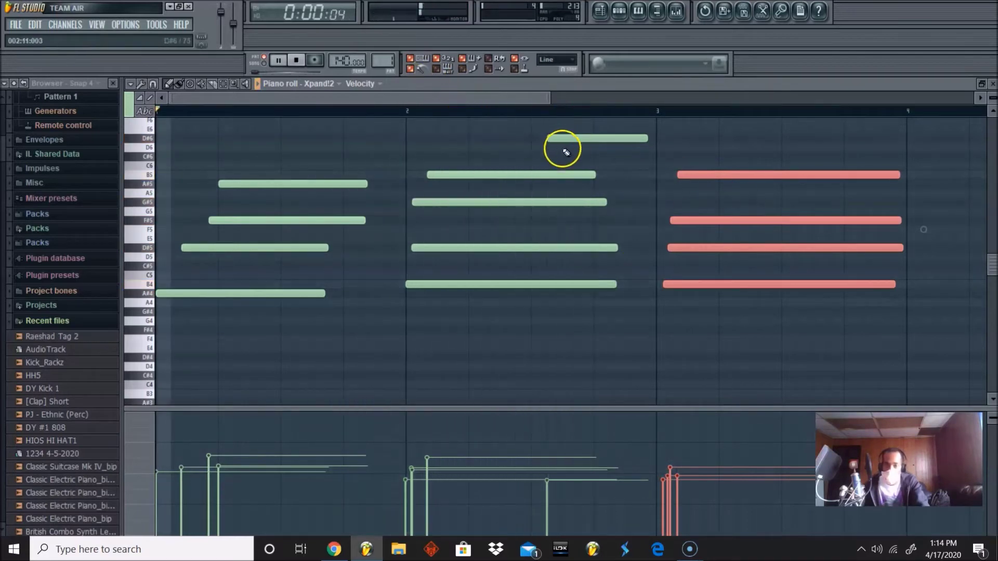
# Step: Move the D#6 note in bar 2 earlier by less than a step and listen to the change
pyautogui.keyDown('ctrl'); pyautogui.click(565, 149); pyautogui.keyUp('ctrl')
pyautogui.moveTo(571, 139); pyautogui.dragTo(560, 140)
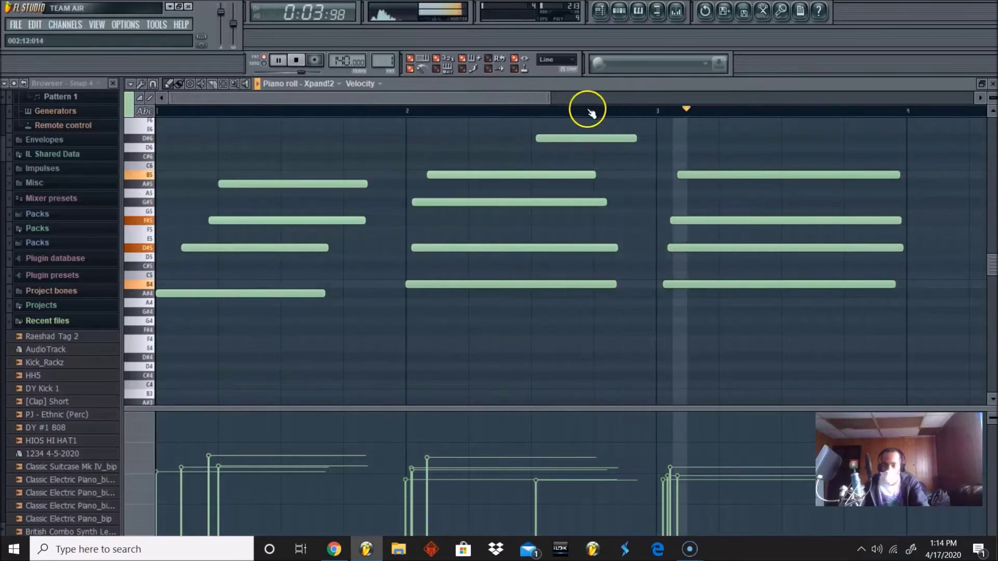
pyautogui.moveTo(554, 100)
pyautogui.mouseDown()
pyautogui.moveTo(600, 105)
pyautogui.moveTo(544, 102)
pyautogui.mouseUp()
pyautogui.press('space')
# Step: Record two closing chords after the third one: D5, F5 and G#5, followed by D5, F5 and A#5
pyautogui.click(421, 70)
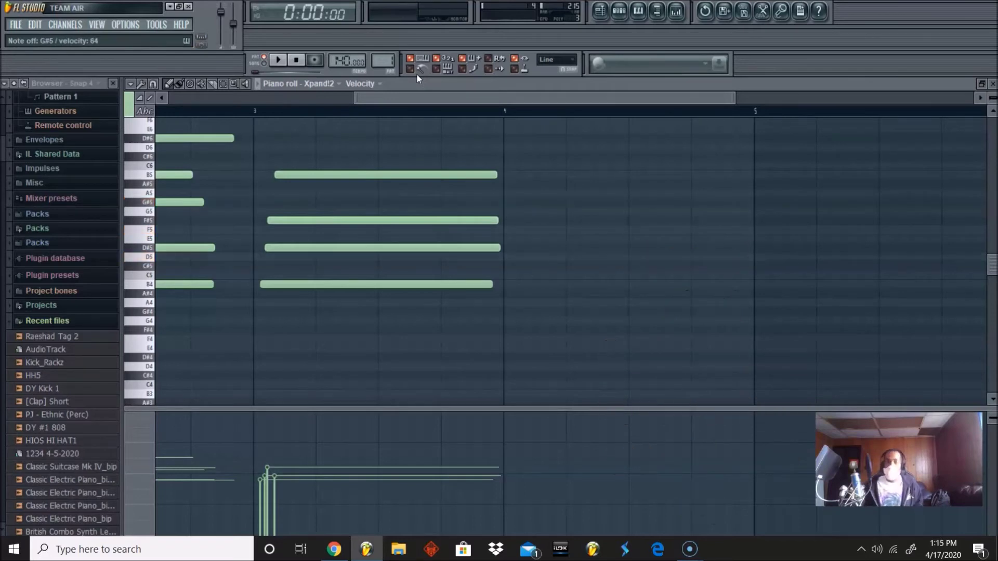
pyautogui.click(314, 60)
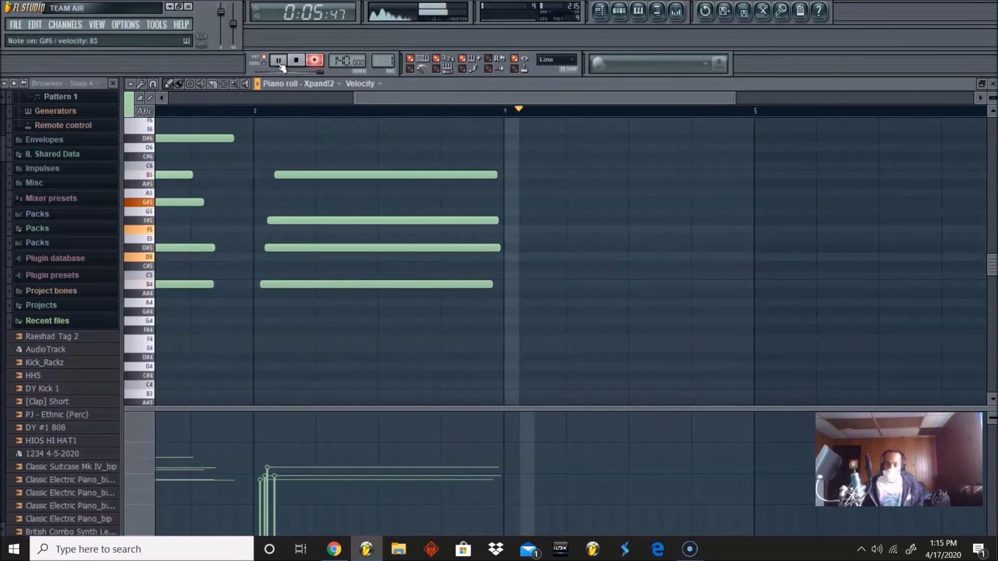
pyautogui.click(279, 61)
pyautogui.click(315, 61)
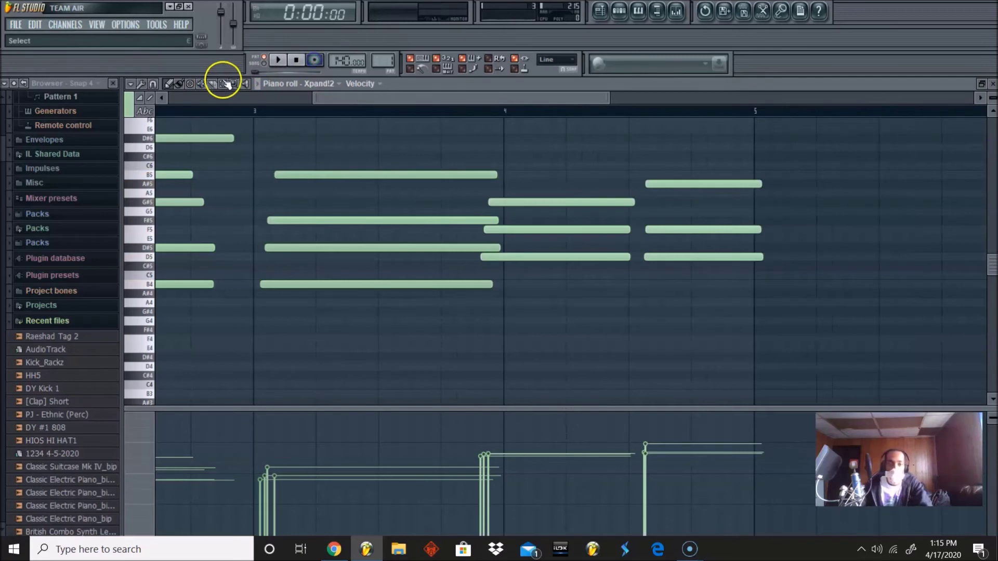
# Step: Select the two closing chords and shift them together to just after the start of bar 4
pyautogui.moveTo(845, 344); pyautogui.dragTo(564, 147)
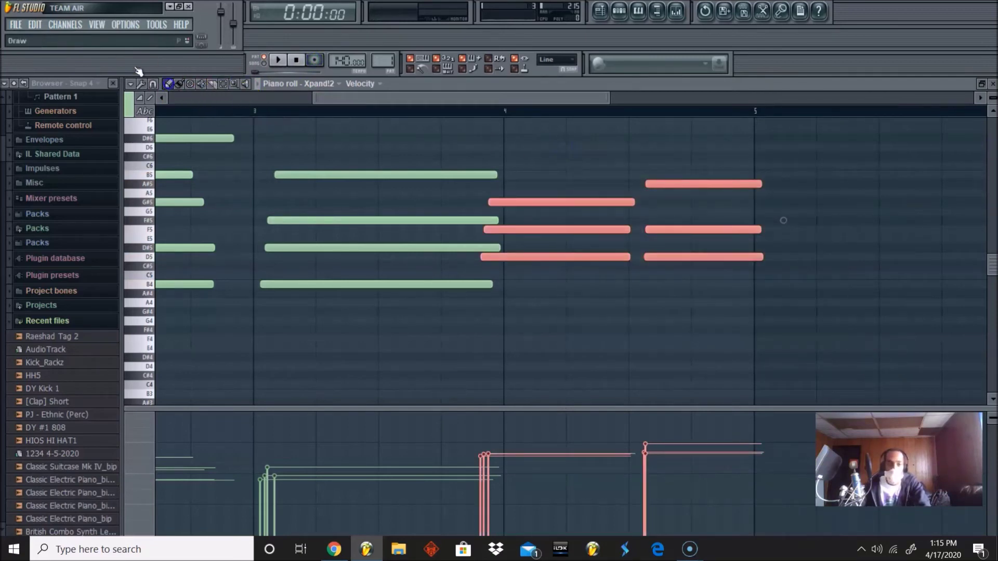
pyautogui.moveTo(540, 204); pyautogui.dragTo(568, 200)
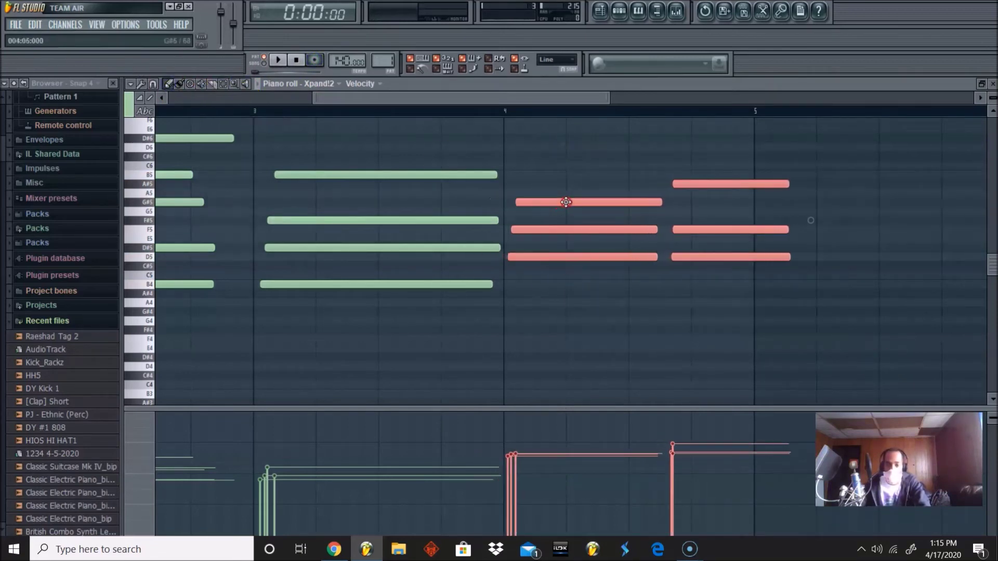
pyautogui.click(523, 185)
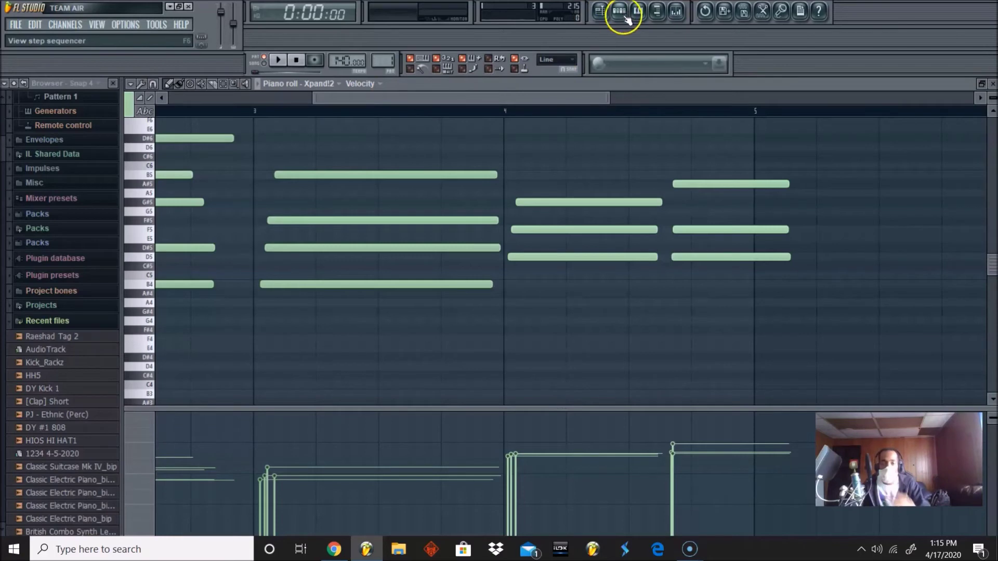
# Step: Stagger the last chord during playback by moving A#5 slightly earlier and starting F5 and D5 slightly later
pyautogui.press('space')
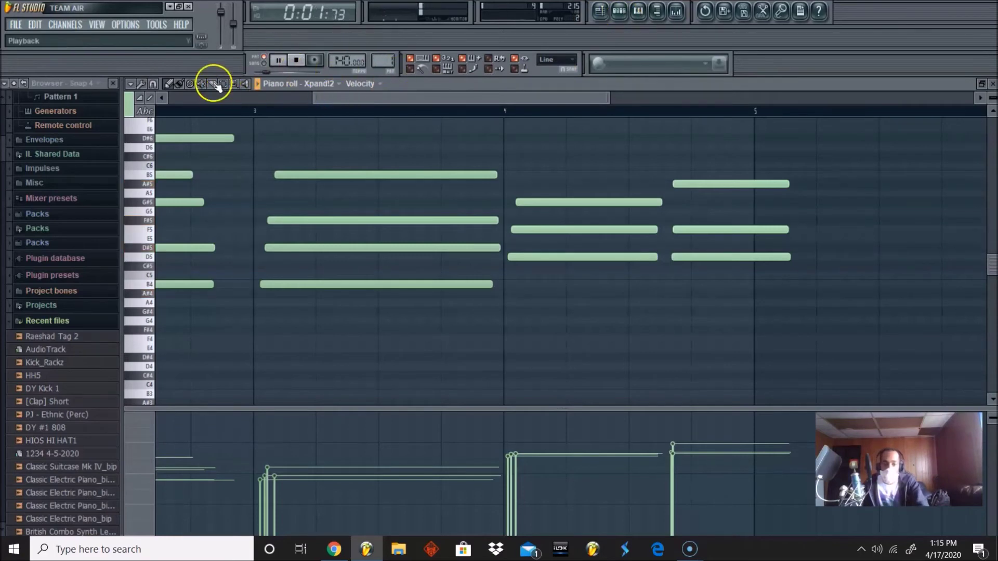
pyautogui.click(234, 84)
pyautogui.click(238, 145)
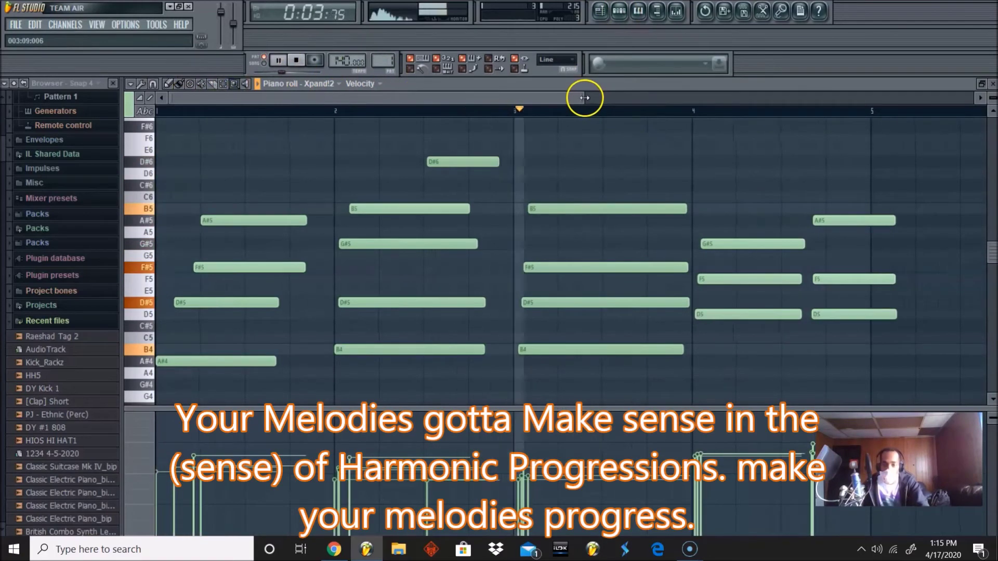
pyautogui.moveTo(584, 97); pyautogui.dragTo(728, 108)
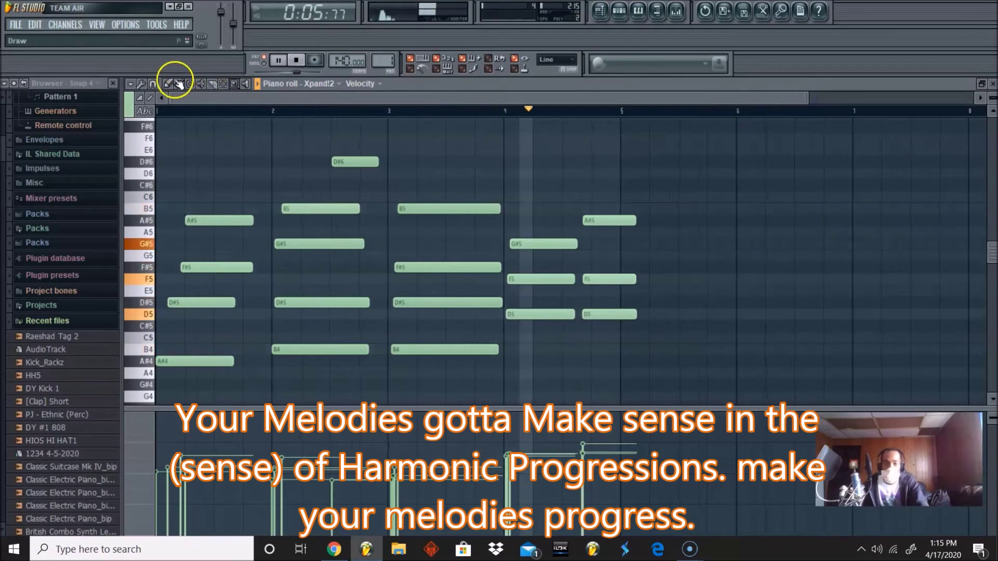
pyautogui.moveTo(602, 223); pyautogui.dragTo(595, 222)
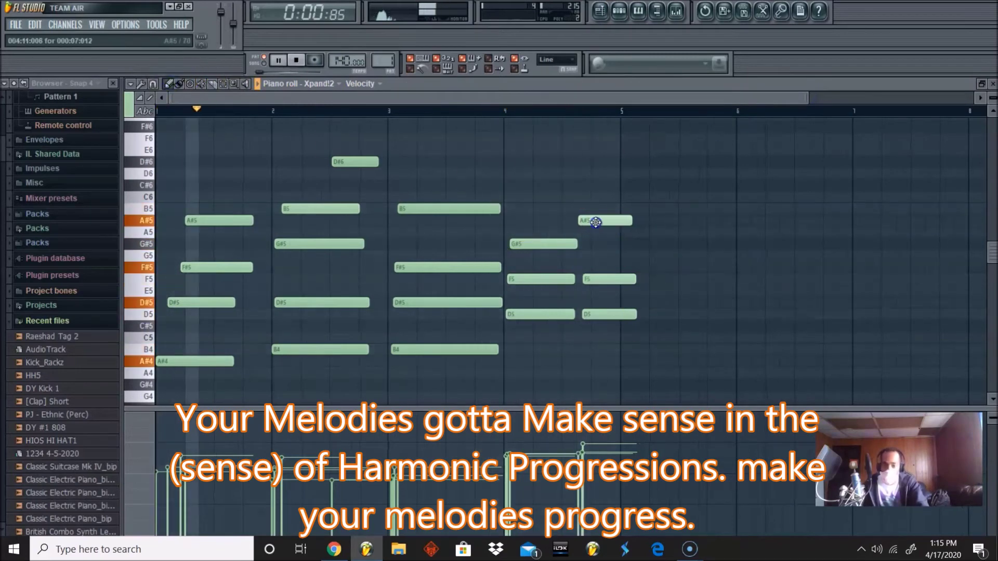
pyautogui.moveTo(602, 313); pyautogui.dragTo(632, 322)
pyautogui.moveTo(623, 282); pyautogui.dragTo(629, 281)
# Step: Shorten the last chord's notes to end by bar 5 and play back from the end of bar 3
pyautogui.click(494, 107)
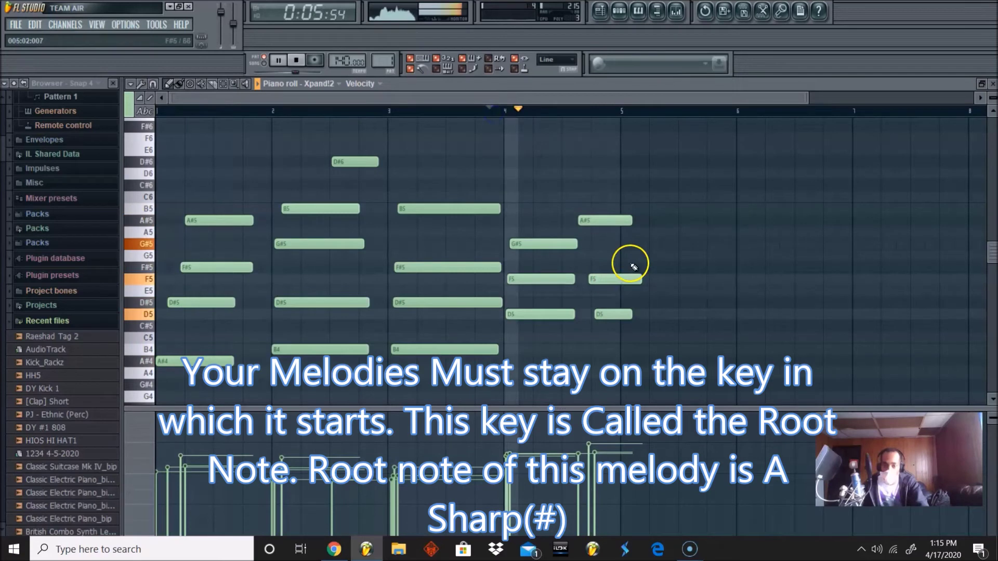
pyautogui.press('space')
pyautogui.moveTo(642, 283); pyautogui.dragTo(618, 283)
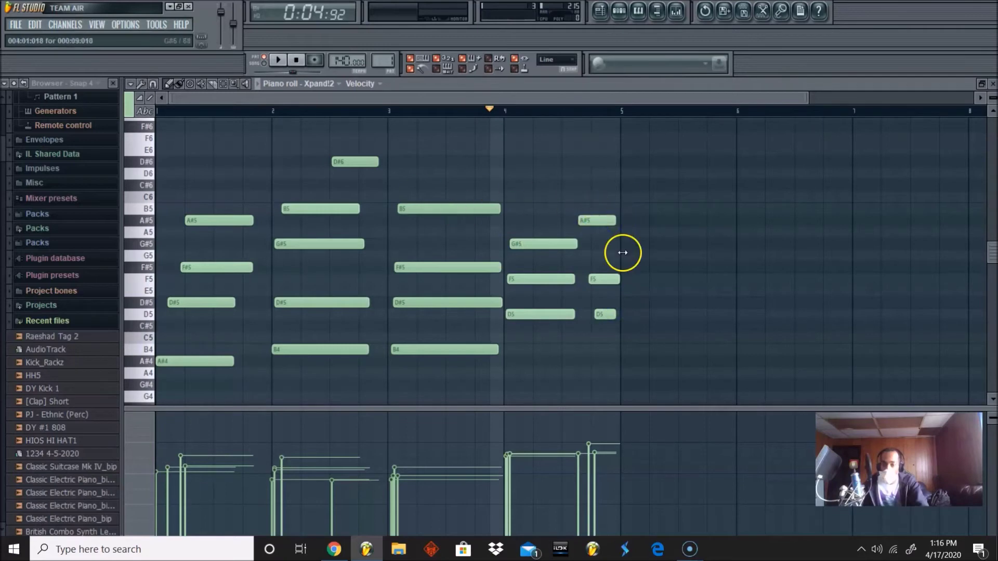
pyautogui.press('space')
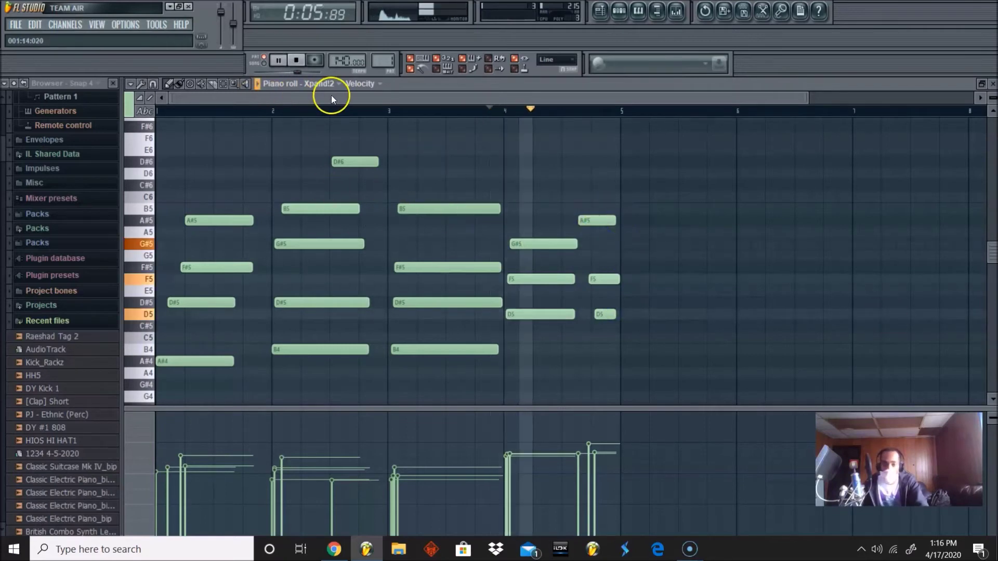
pyautogui.press('space')
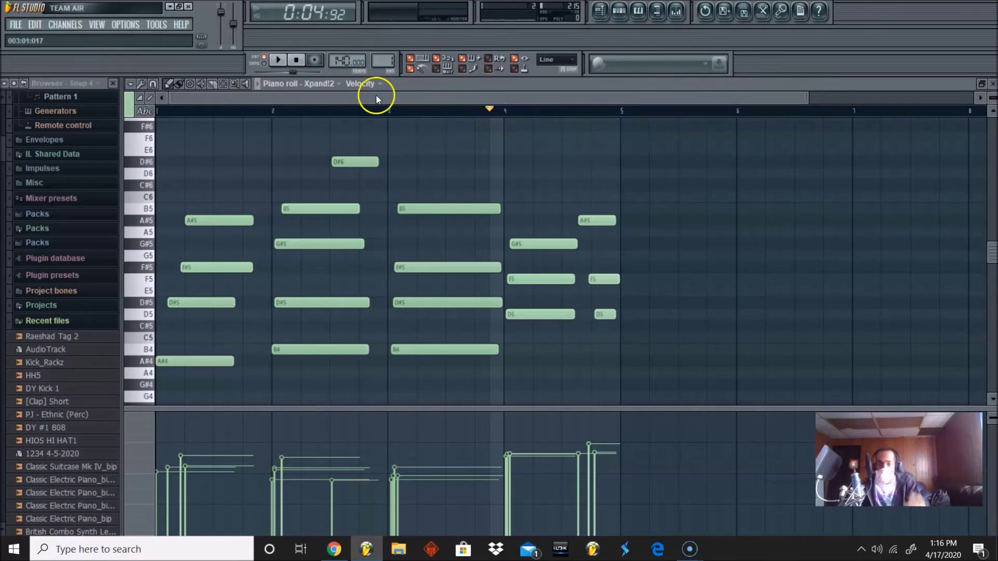
# Step: Select the whole progression from bar 1 to bar 5 and duplicate it into bars 5 to 9
pyautogui.click(297, 61)
pyautogui.press('space')
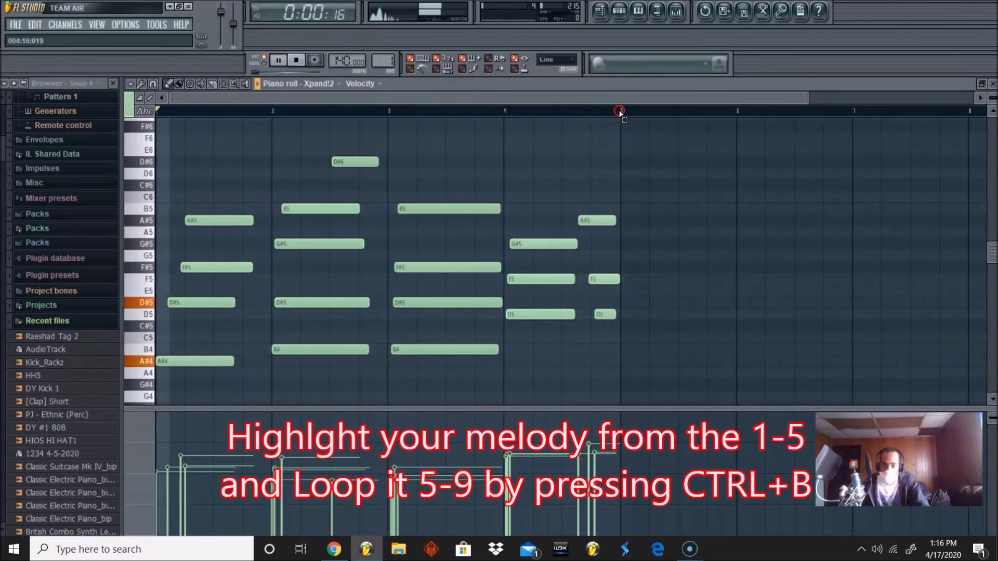
pyautogui.moveTo(621, 112); pyautogui.dragTo(156, 109)
pyautogui.press('space')
pyautogui.click(155, 84)
pyautogui.click(189, 130)
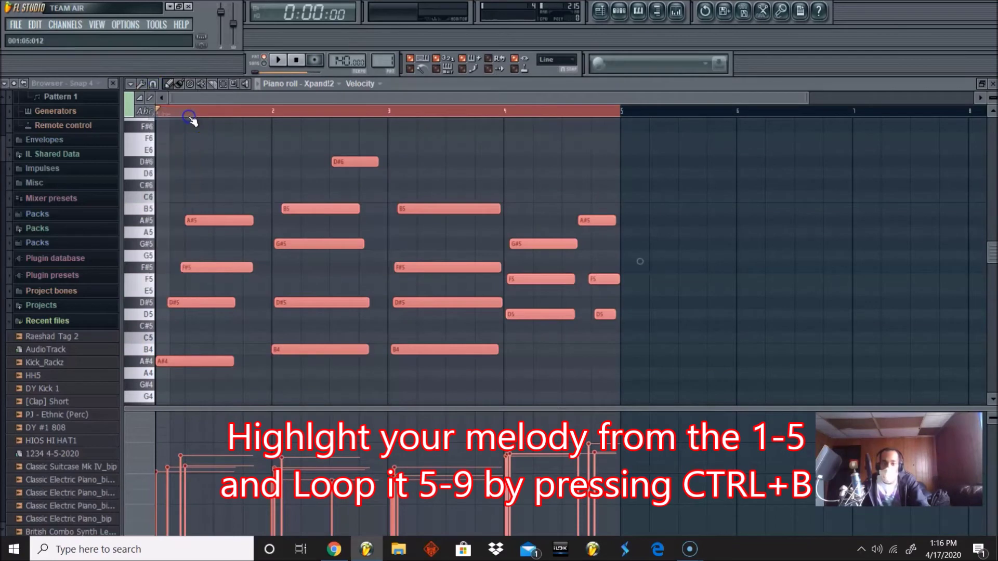
pyautogui.hotkey('ctrl', 'b')
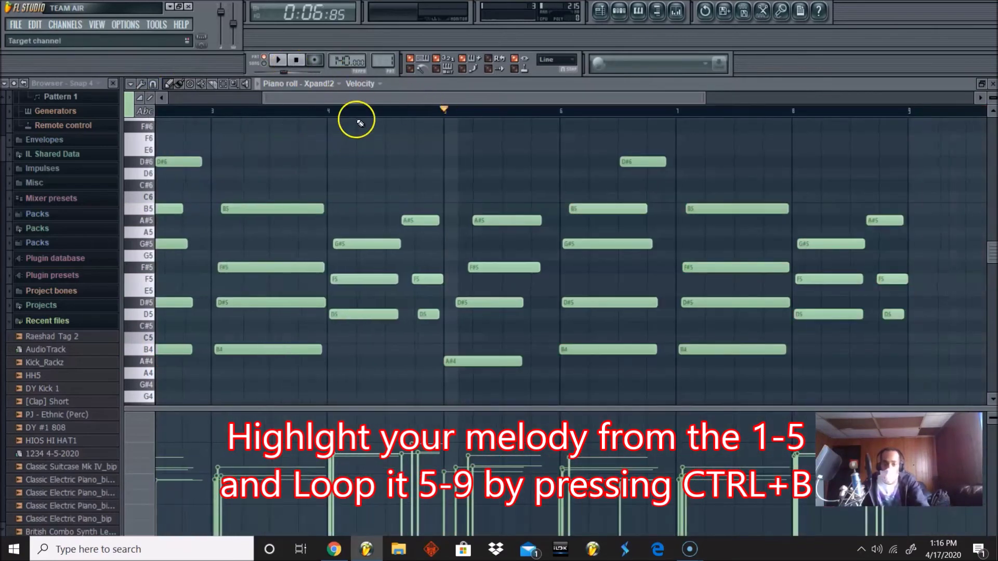
# Step: Play back the duplicated progression from bar 4 and add an F6 note at the start of bar 7
pyautogui.click(327, 114)
pyautogui.press('space')
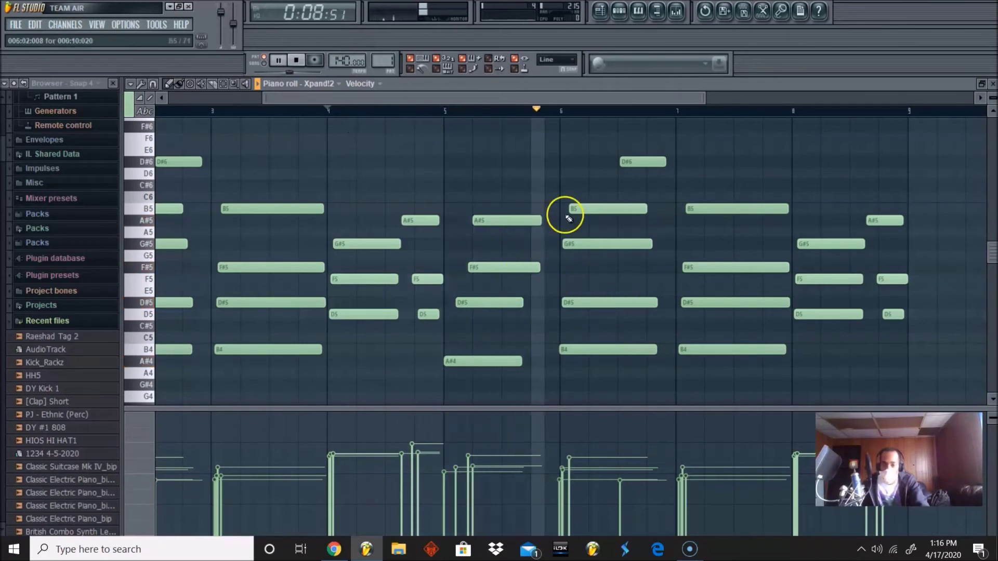
pyautogui.press('space')
pyautogui.click(692, 138)
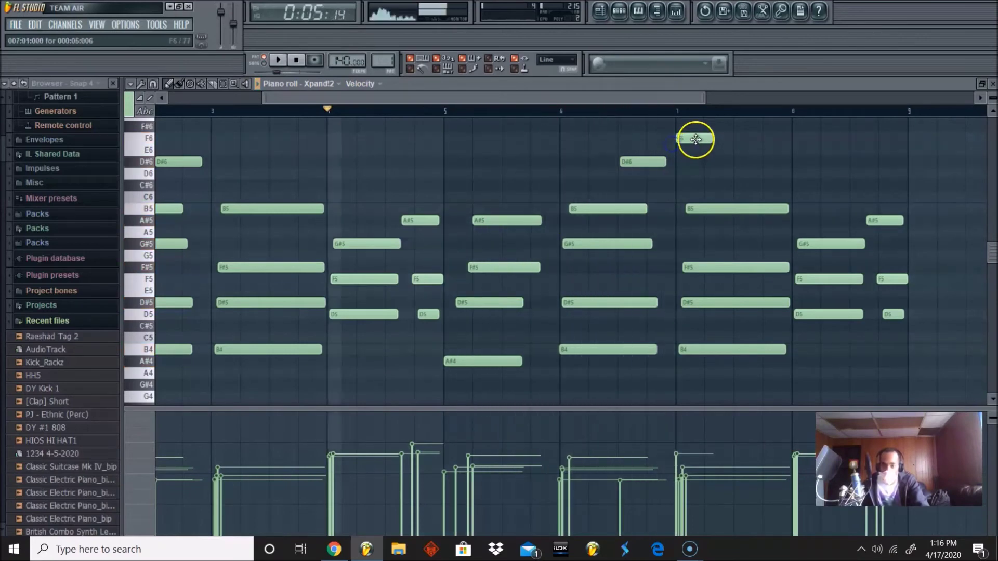
# Step: Move the F6 note to the last quarter of bar 6, add an F#6 at bar 7, and play back from bar 6
pyautogui.moveTo(693, 135)
pyautogui.mouseDown()
pyautogui.moveTo(665, 138)
pyautogui.moveTo(675, 139)
pyautogui.mouseUp()
pyautogui.click(697, 119)
pyautogui.click(603, 111)
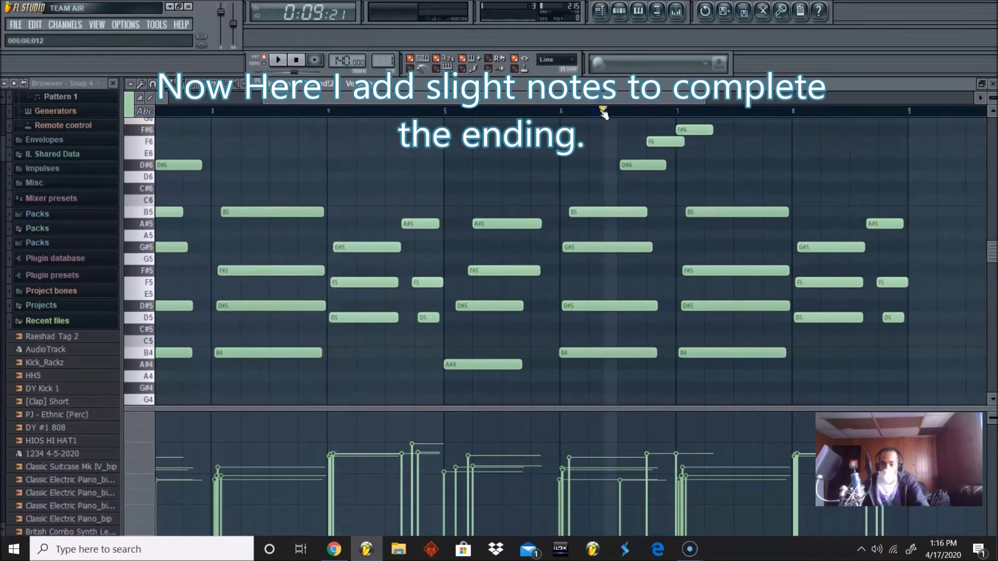
pyautogui.click(561, 112)
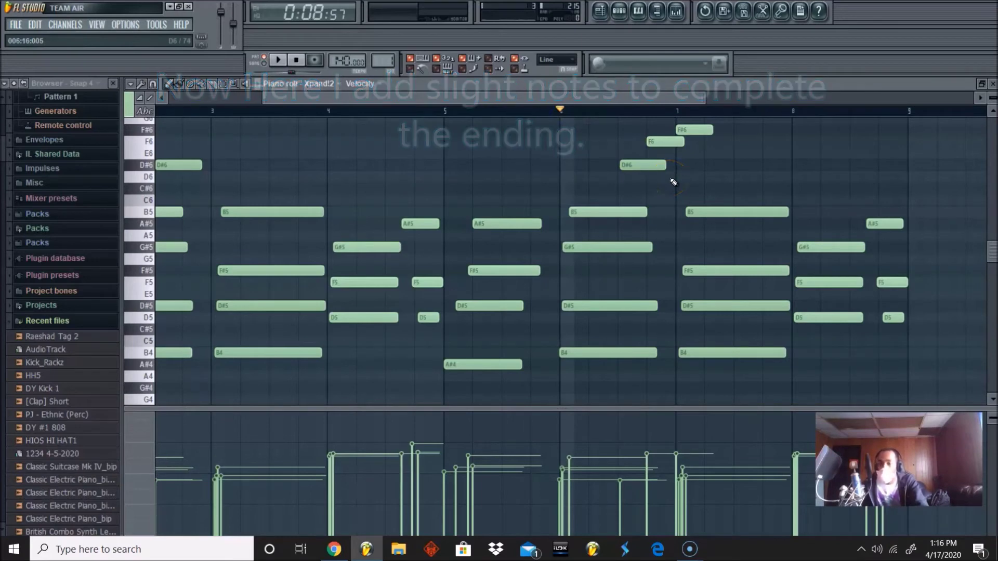
pyautogui.press('space')
# Step: Shift the F6 and F#6 notes around the start of bar 7 slightly later during playback
pyautogui.moveTo(659, 97); pyautogui.dragTo(705, 86)
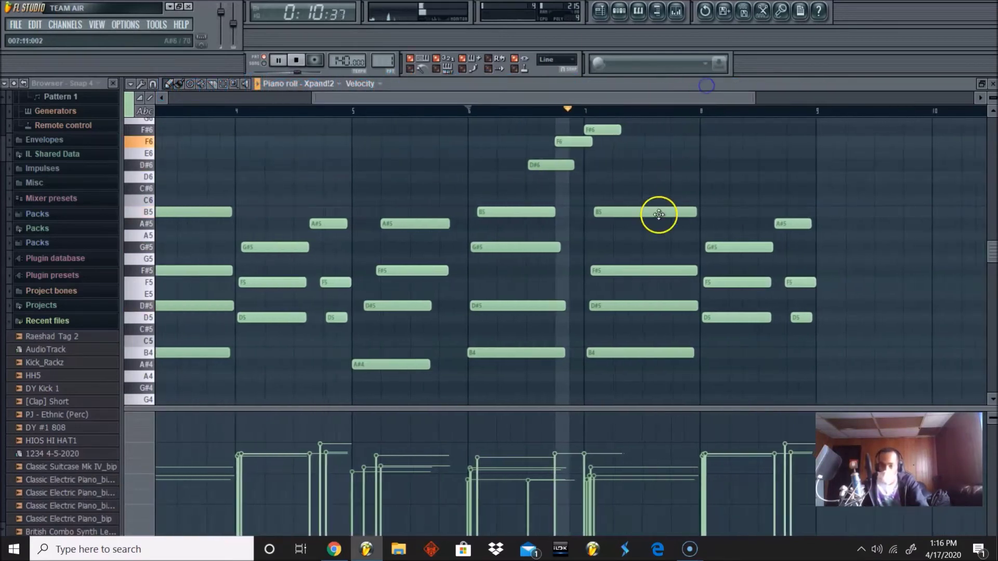
pyautogui.click(482, 107)
pyautogui.moveTo(603, 130); pyautogui.dragTo(582, 146)
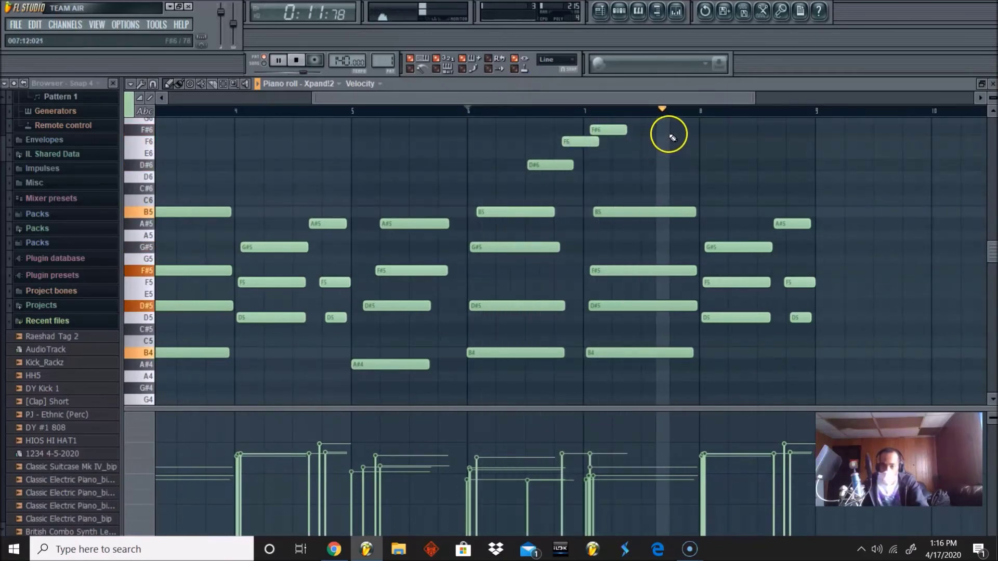
pyautogui.press('space')
# Step: Add a descending G#6 late in bar 7, F#6 at bar 8 and F6 a beat after, and play back from bar 6
pyautogui.click(668, 122)
pyautogui.rightClick(681, 128)
pyautogui.scroll(2, 682, 131)
pyautogui.moveTo(682, 162); pyautogui.dragTo(670, 176)
pyautogui.click(703, 200)
pyautogui.click(744, 210)
pyautogui.moveTo(742, 210); pyautogui.dragTo(728, 210)
pyautogui.press('space')
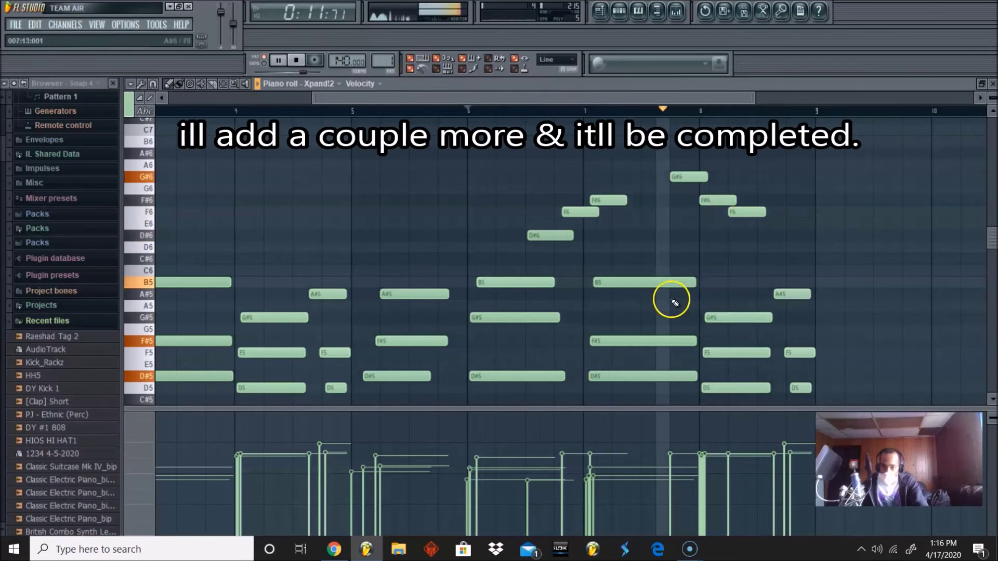
# Step: During playback, start the descending F#6 and F6 earlier, and nudge bar 7's B5 and the F6 before bar 7 slightly earlier
pyautogui.moveTo(717, 201)
pyautogui.mouseDown()
pyautogui.moveTo(703, 200)
pyautogui.moveTo(740, 216)
pyautogui.moveTo(725, 217)
pyautogui.mouseUp()
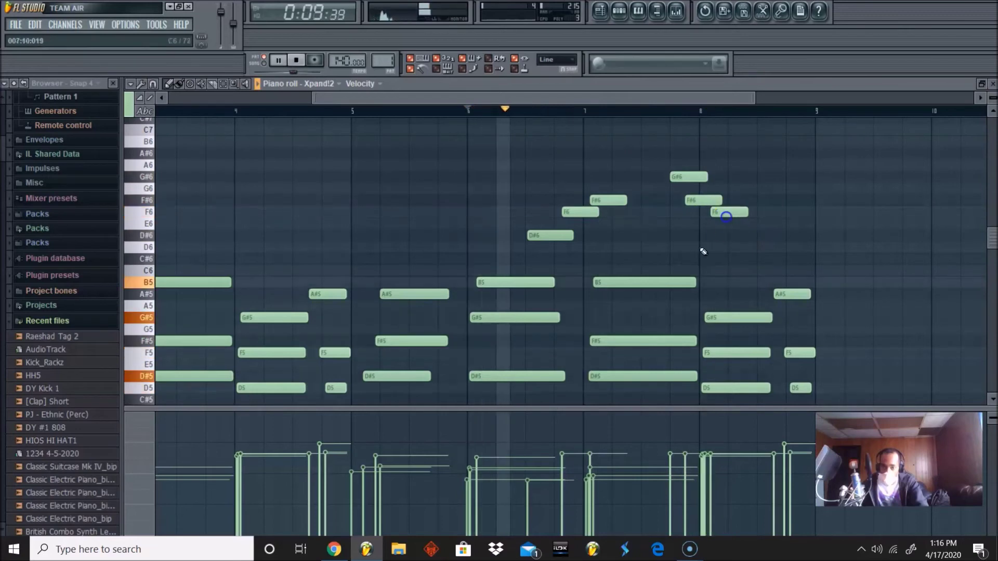
pyautogui.moveTo(593, 284); pyautogui.dragTo(590, 284)
pyautogui.scroll(-2, 624, 301)
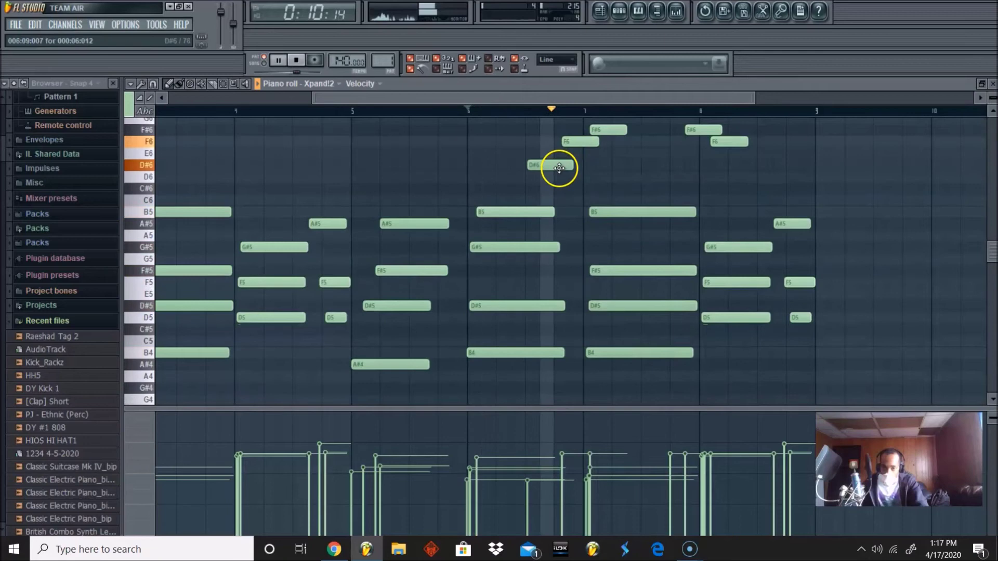
pyautogui.moveTo(578, 143); pyautogui.dragTo(574, 144)
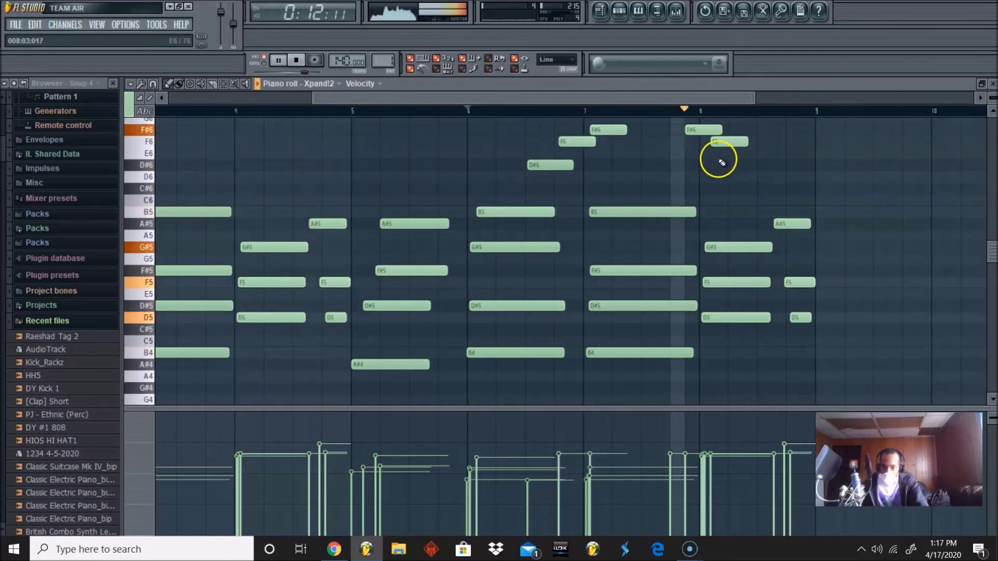
pyautogui.press('space')
# Step: Add a descending F6, D#6 and D6 run in the second half of bar 8, shorten the last two, and play back
pyautogui.click(759, 142)
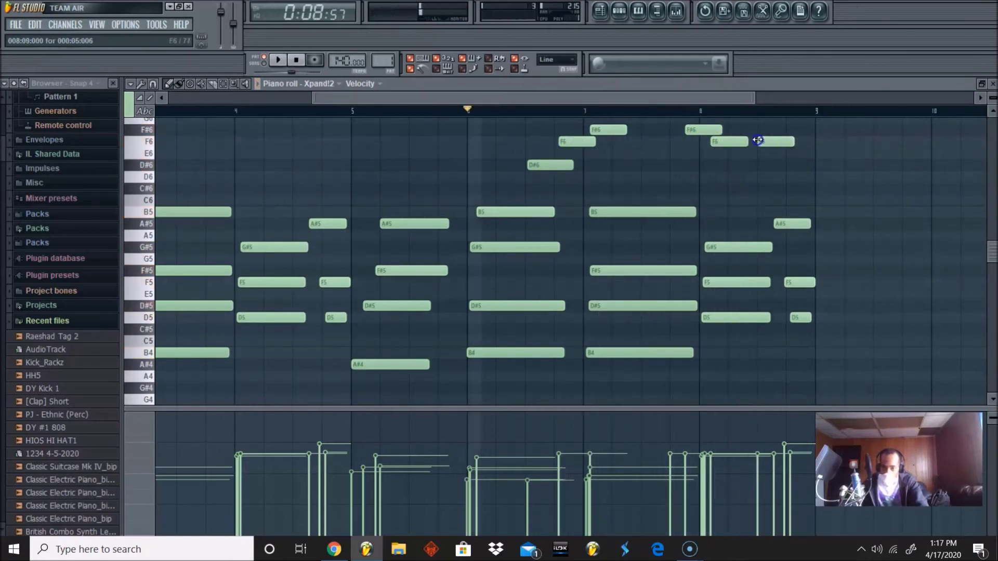
pyautogui.click(773, 165)
pyautogui.click(773, 177)
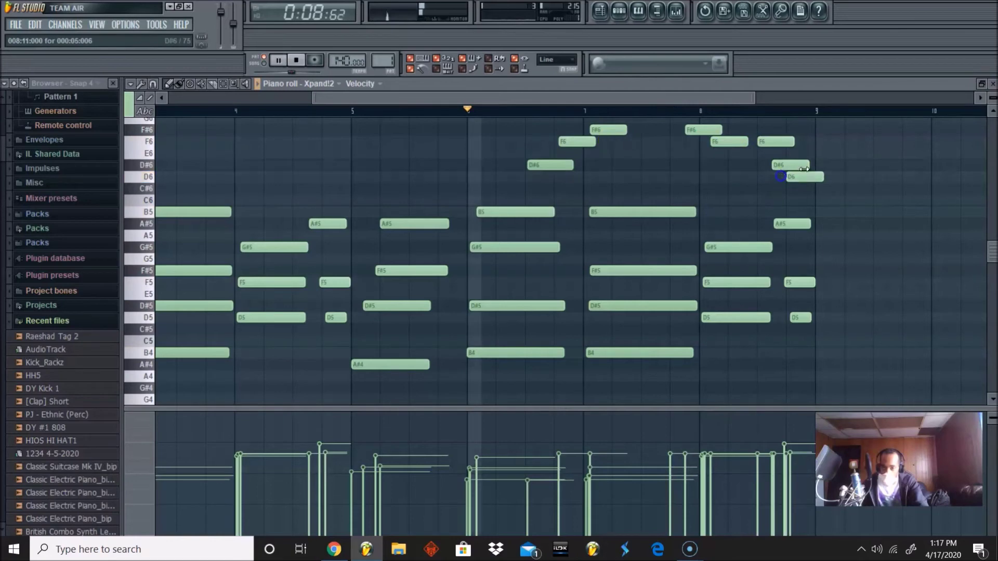
pyautogui.moveTo(804, 169); pyautogui.dragTo(789, 169)
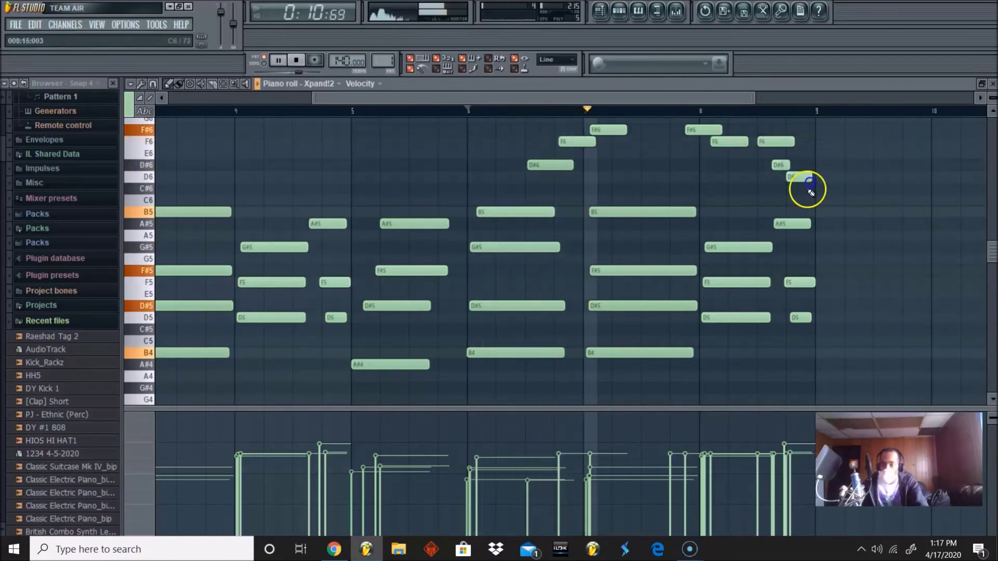
pyautogui.scroll(2, 810, 192)
pyautogui.click(692, 177)
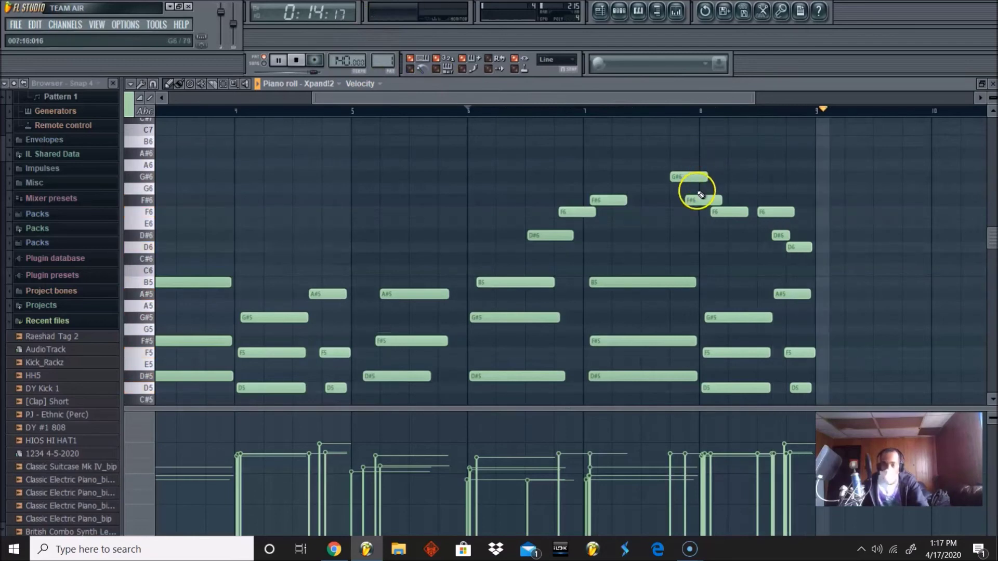
pyautogui.press('space')
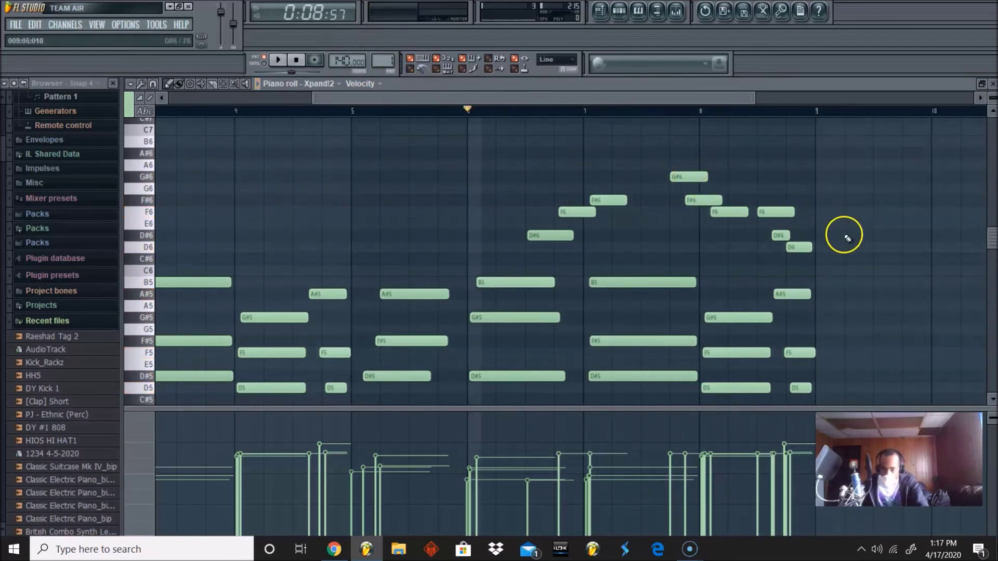
# Step: Place Pattern 1 on Track 1 of the playlist starting at bar 1 and play the song
pyautogui.scroll(-1, 843, 238)
pyautogui.click(601, 13)
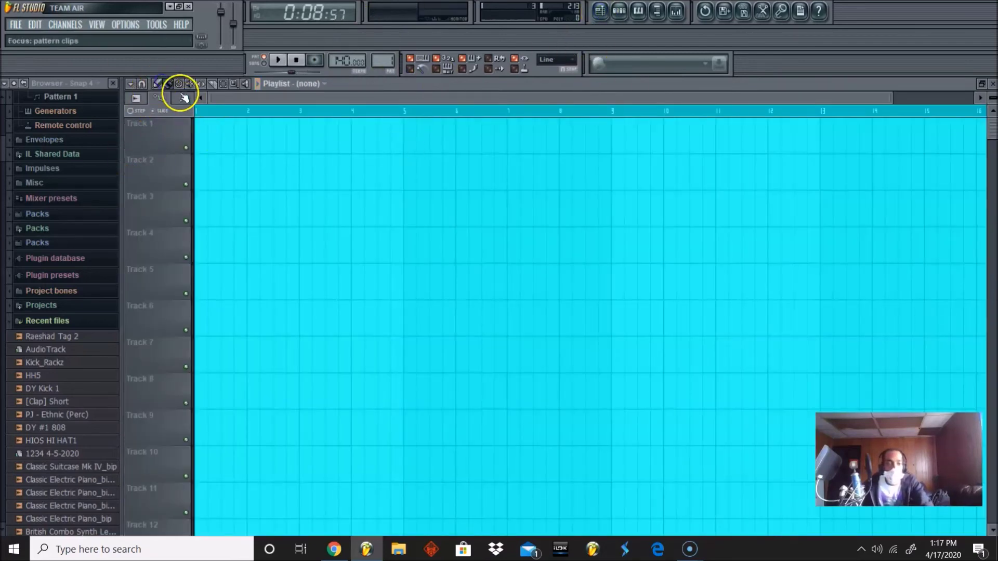
pyautogui.click(167, 102)
pyautogui.click(230, 140)
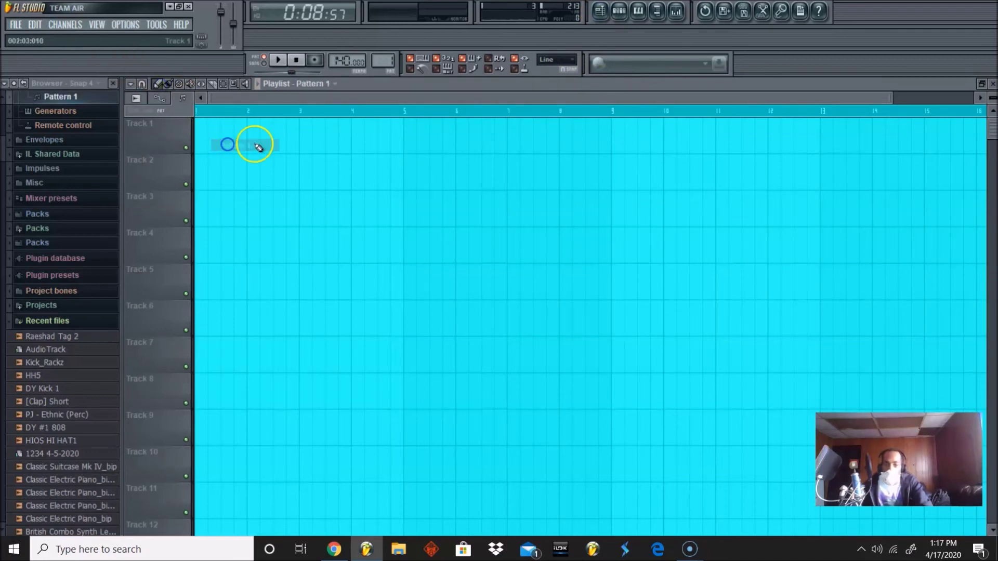
pyautogui.click(254, 143)
pyautogui.moveTo(328, 140); pyautogui.dragTo(234, 147)
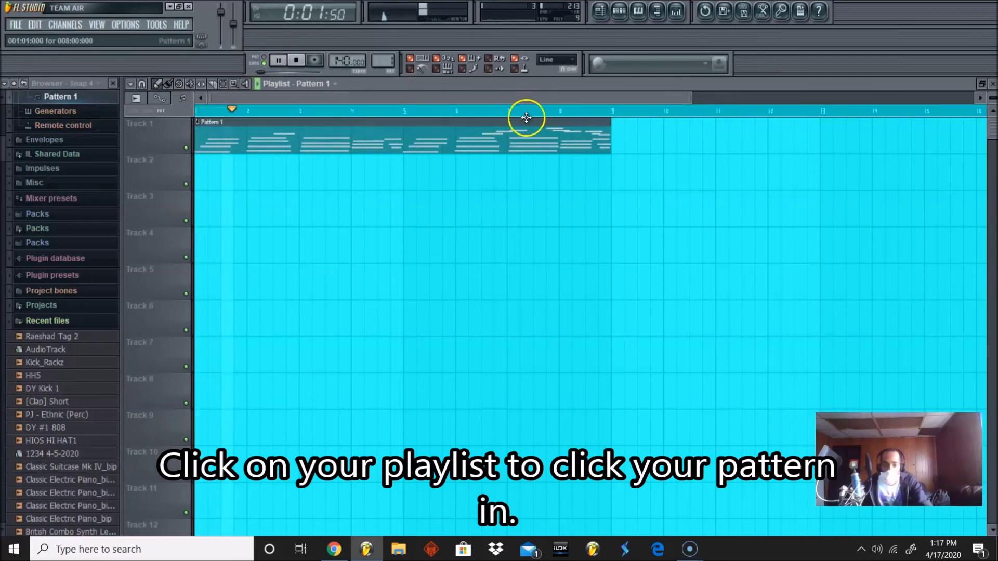
# Step: Show the step sequencer during playback, open Pattern 1's Xpand!2 notes in the piano roll, and stop playback
pyautogui.click(619, 11)
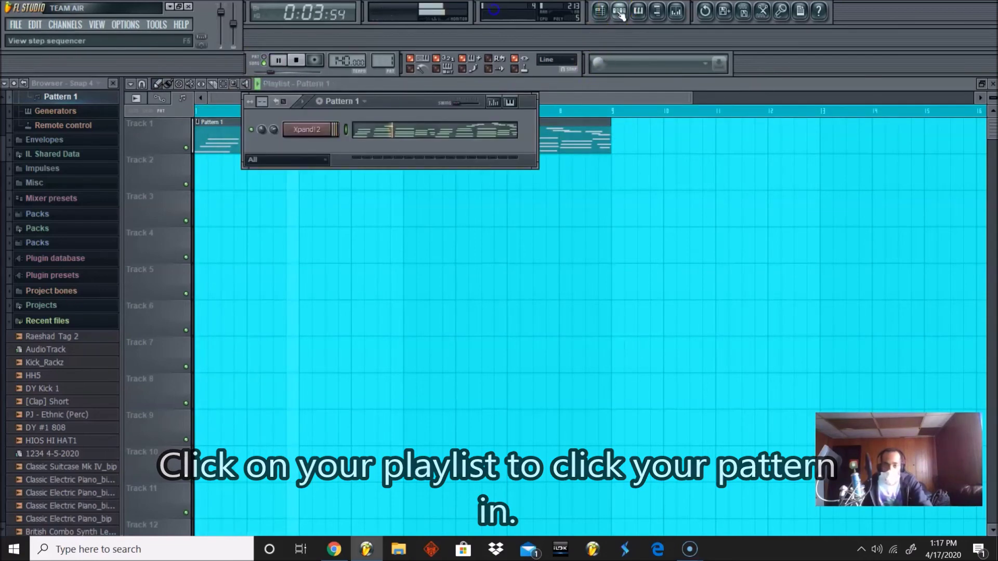
pyautogui.moveTo(279, 132); pyautogui.dragTo(279, 119)
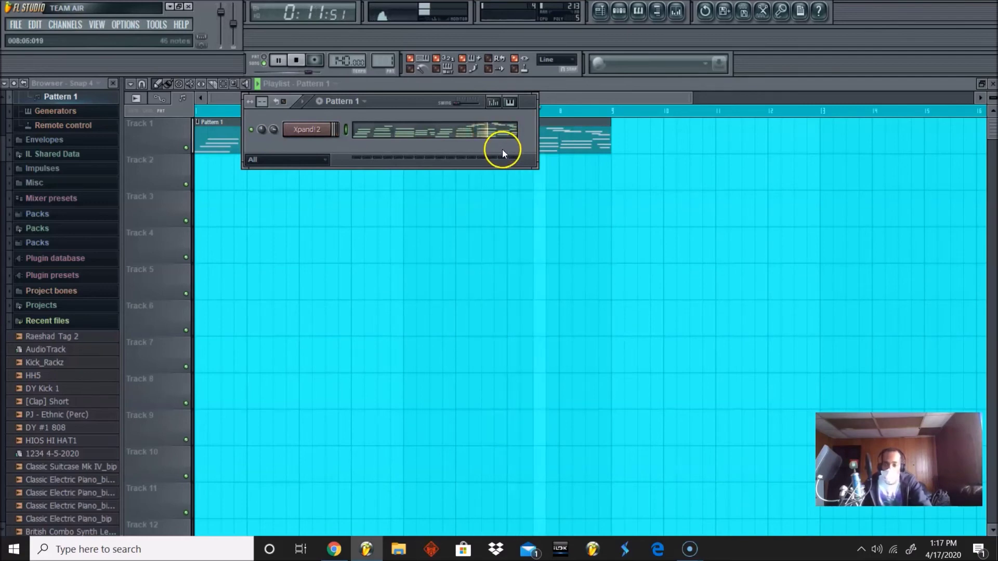
pyautogui.click(478, 134)
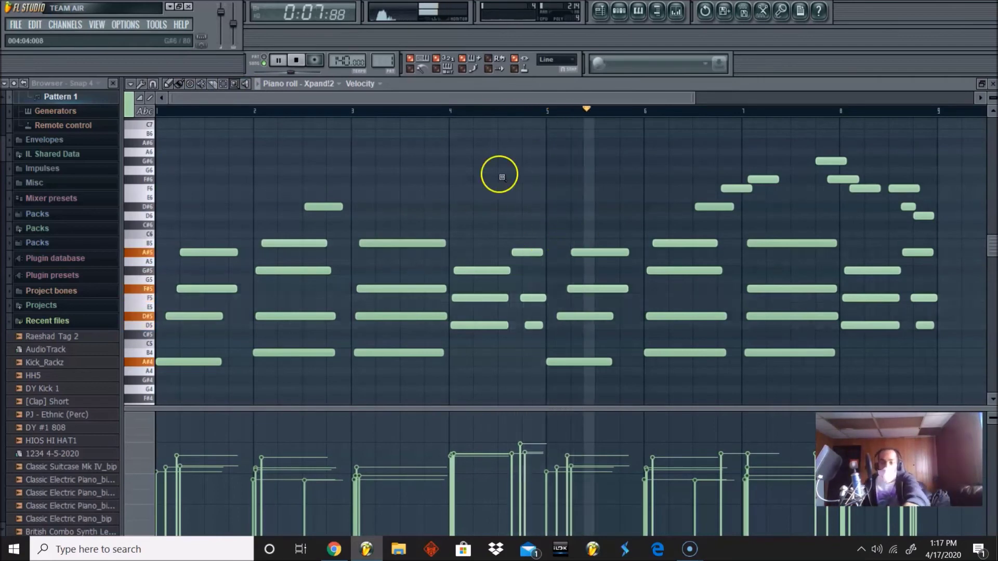
pyautogui.press('space')
# Step: Select bars 1 to 5, the whole progression and bars 5 to 9 in turn, and clear the selection
pyautogui.moveTo(165, 114); pyautogui.dragTo(547, 136)
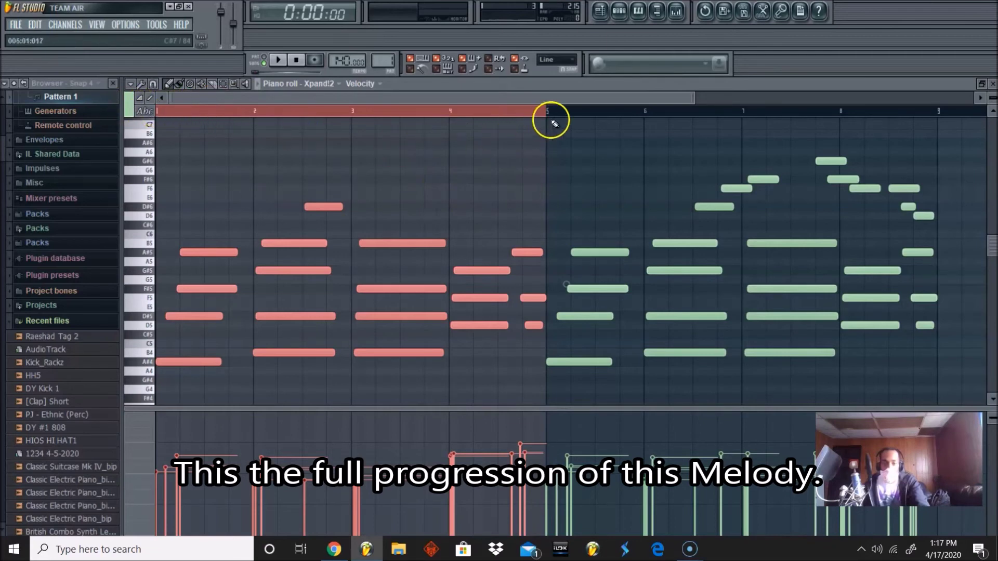
pyautogui.moveTo(548, 112); pyautogui.dragTo(935, 116)
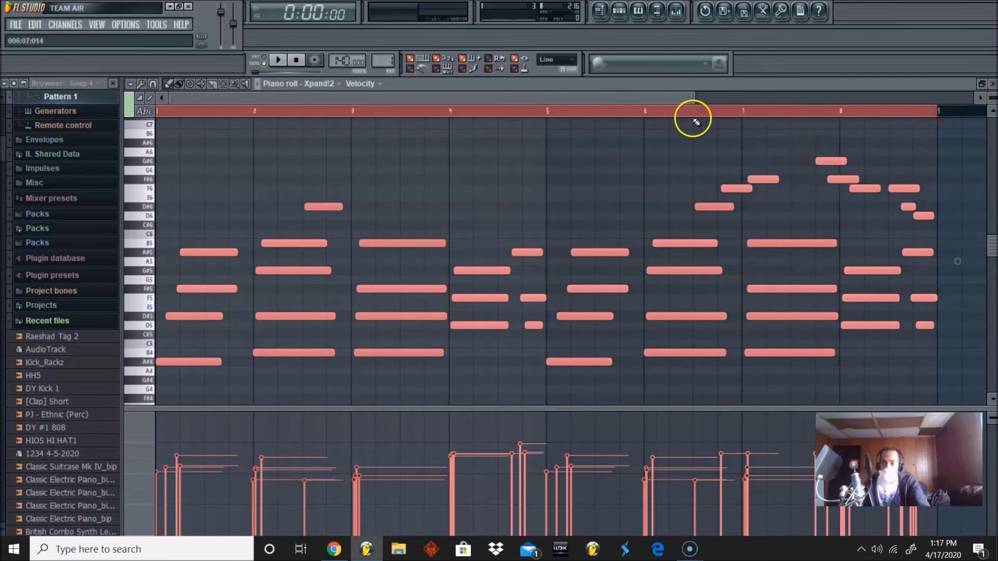
pyautogui.hotkey('ctrl', 'd')
pyautogui.moveTo(546, 113); pyautogui.dragTo(929, 123)
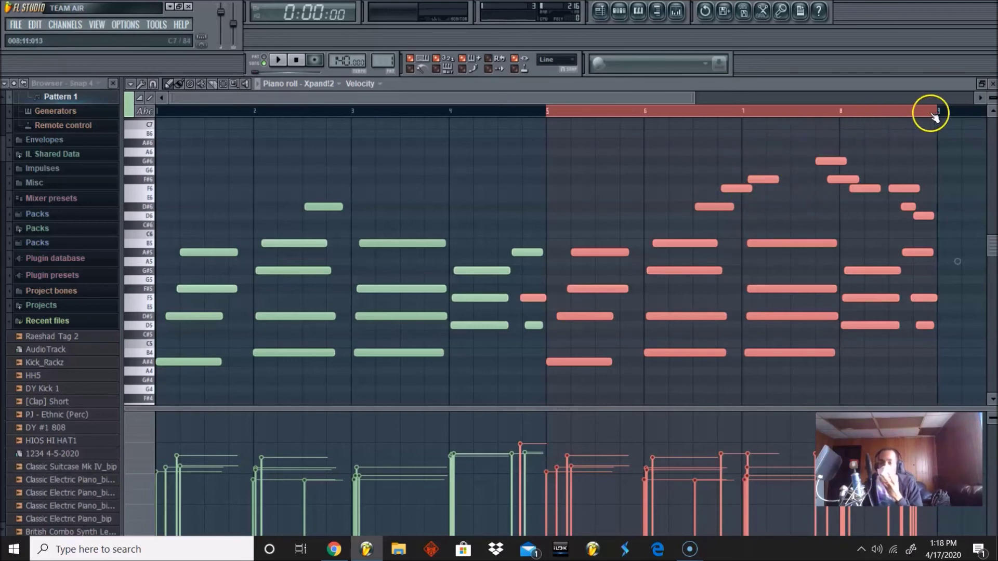
pyautogui.click(878, 203)
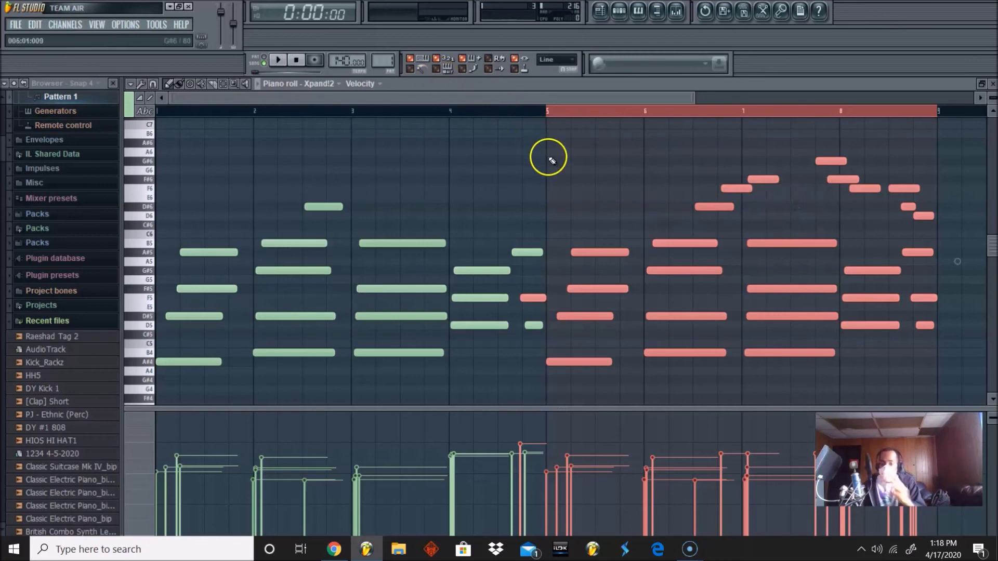
pyautogui.click(532, 155)
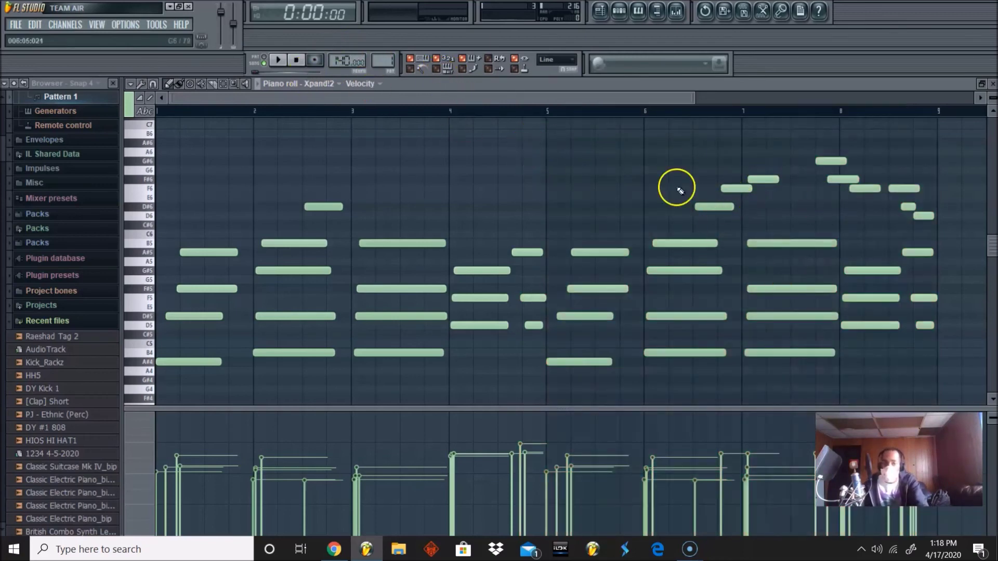
# Step: Select bars 1 to 5, try duplicating them onto bars 5 to 9, and clear the selection
pyautogui.moveTo(554, 112); pyautogui.dragTo(156, 111)
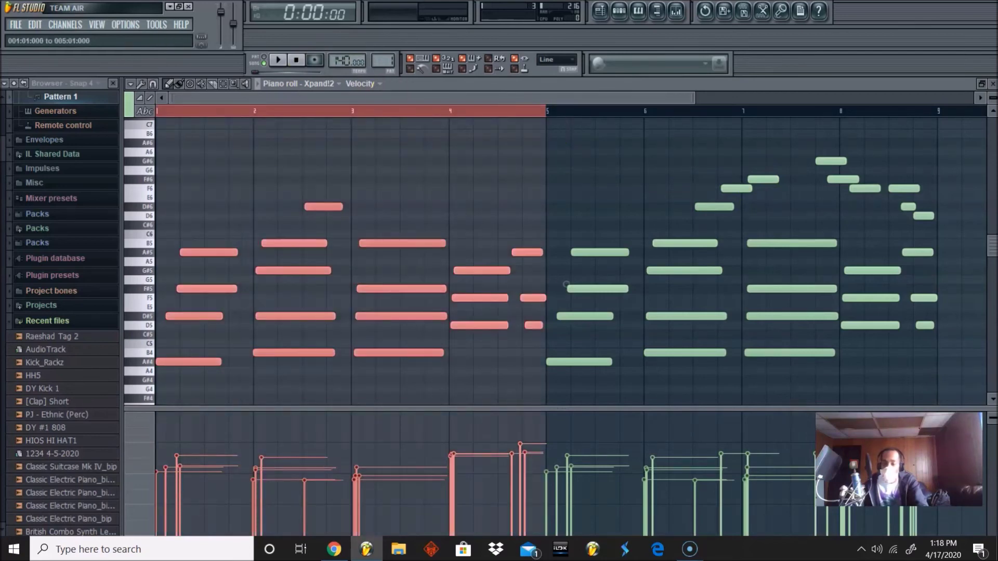
pyautogui.rightClick(167, 118)
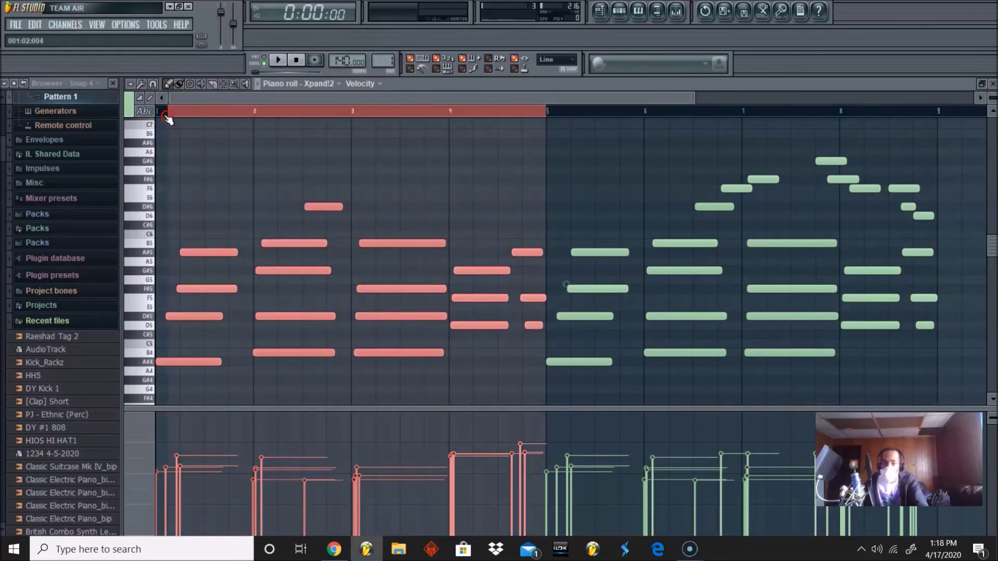
pyautogui.moveTo(164, 115); pyautogui.dragTo(550, 120)
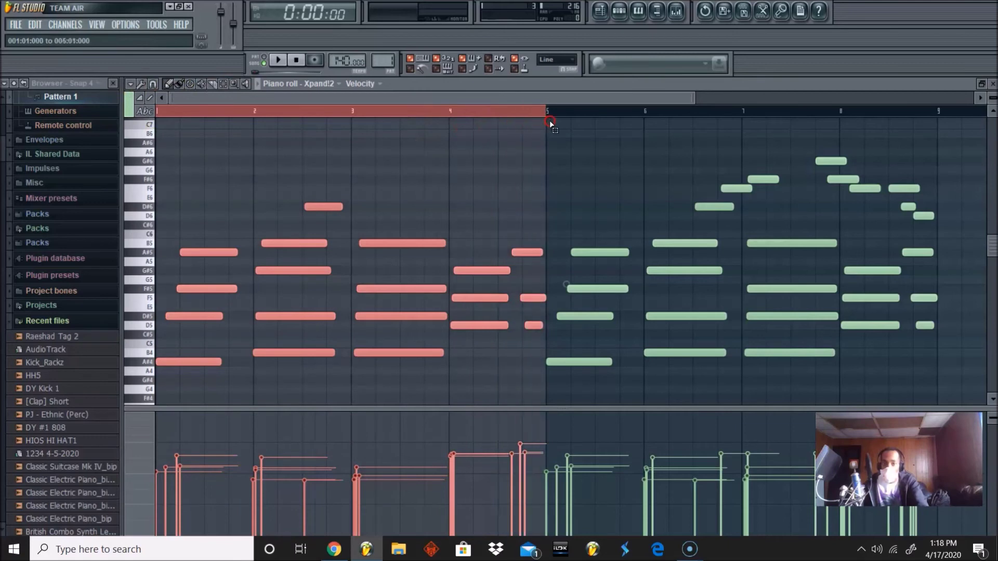
pyautogui.hotkey('ctrl', 'b')
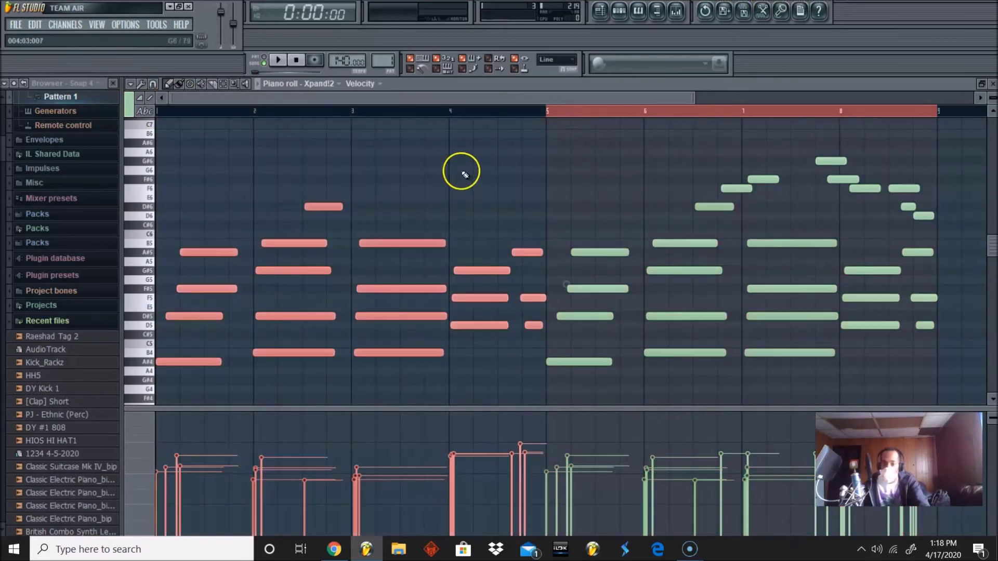
pyautogui.keyDown('ctrl'); pyautogui.click(462, 173); pyautogui.keyUp('ctrl')
pyautogui.moveTo(546, 114); pyautogui.dragTo(945, 164)
pyautogui.keyDown('ctrl'); pyautogui.click(955, 212); pyautogui.keyUp('ctrl')
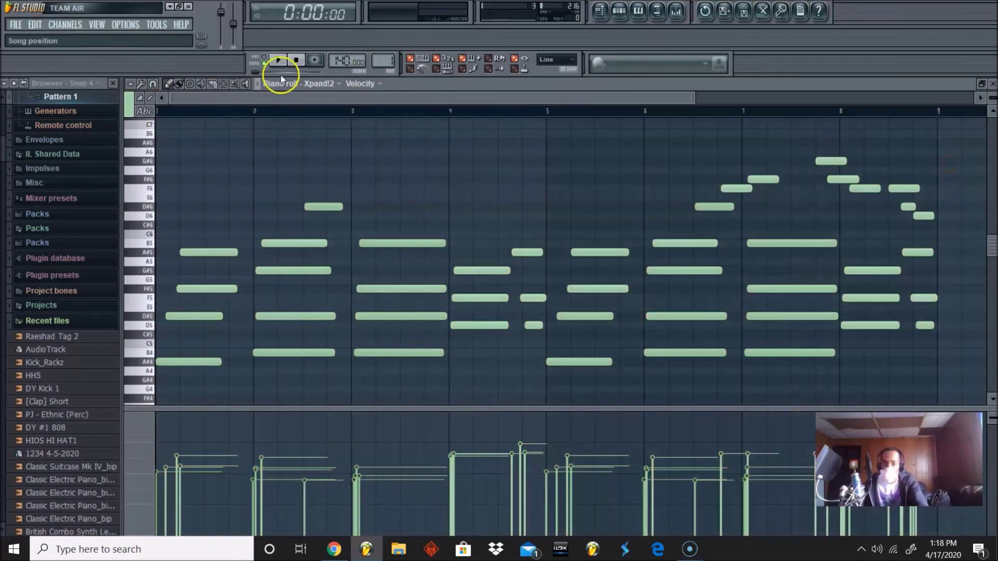
# Step: Try replacing the notes in bars 5 to 9 with a duplicate of bars 1 to 5, and undo the replacement
pyautogui.moveTo(962, 394); pyautogui.dragTo(585, 188)
pyautogui.moveTo(939, 374); pyautogui.dragTo(157, 111)
pyautogui.press('Delete')
pyautogui.hotkey('ctrl', 'b')
pyautogui.click(509, 110)
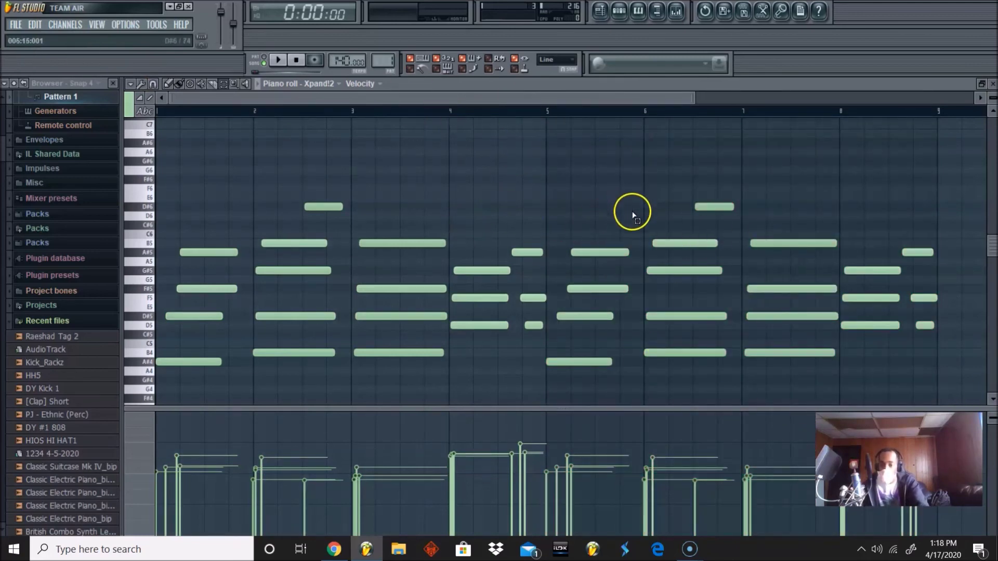
pyautogui.press('space')
pyautogui.click(169, 84)
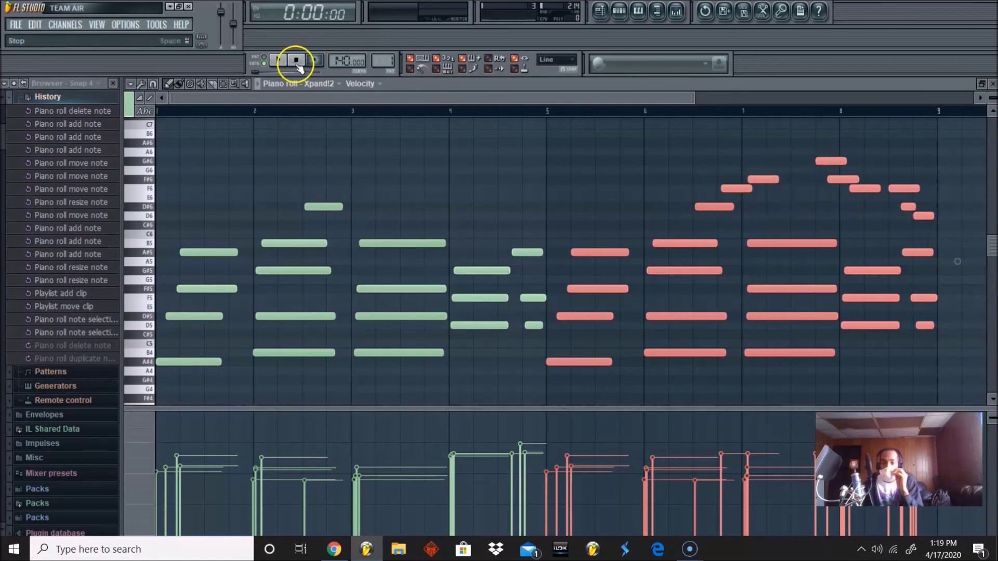
# Step: Play the full progression from bar 1 and deselect the notes in bars 5 to 9
pyautogui.press('space')
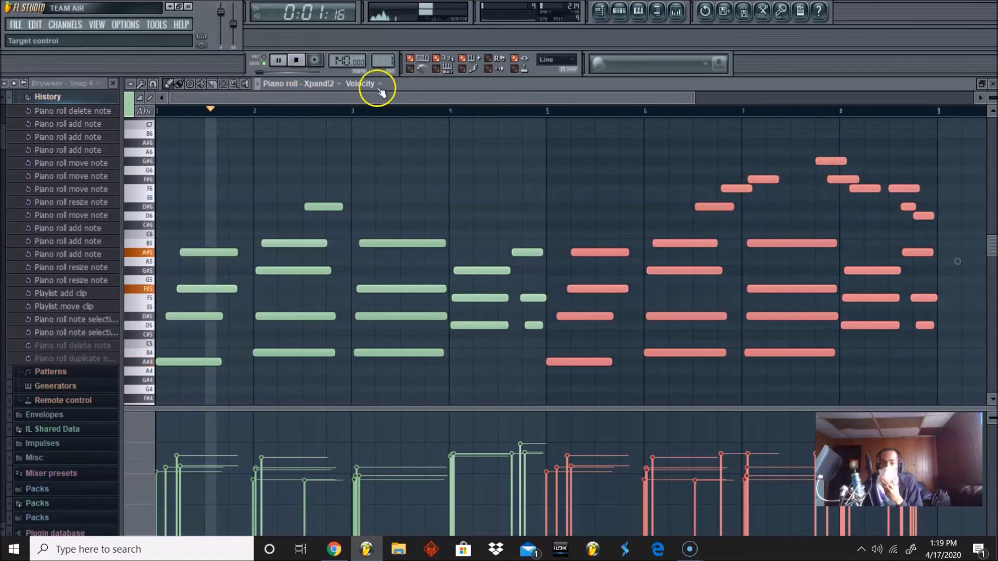
pyautogui.hotkey('ctrl', 'd')
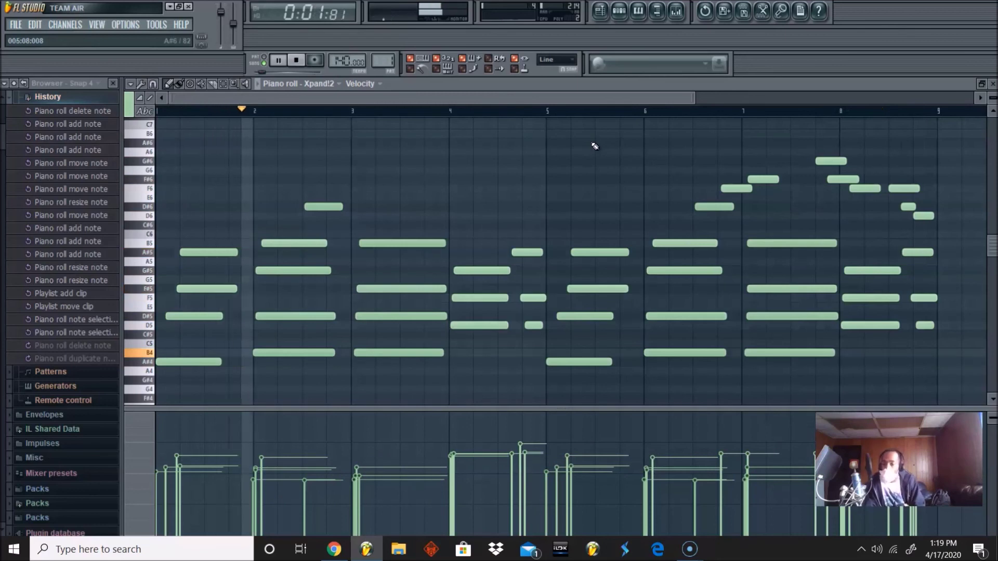
pyautogui.press('space')
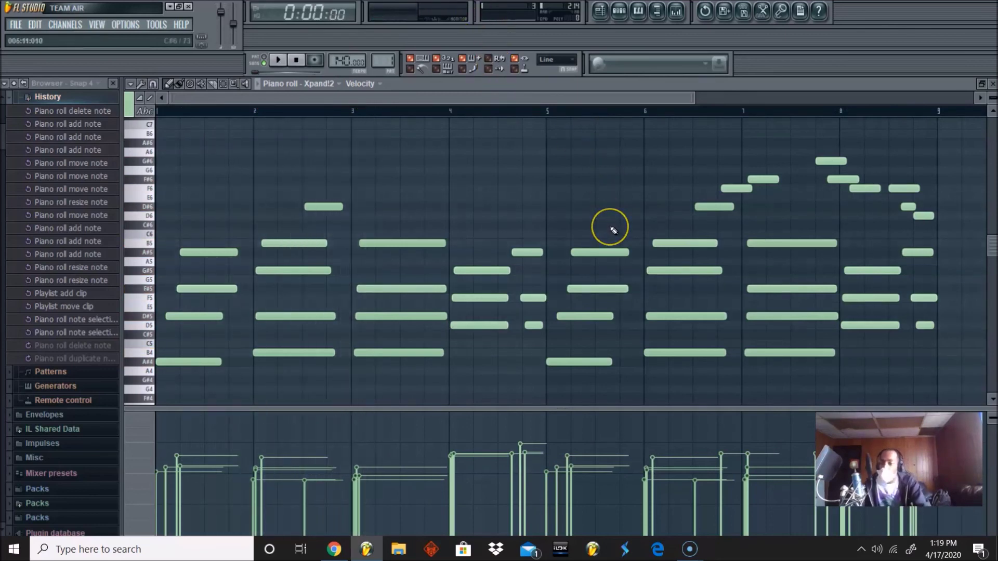
# Step: Show the Pattern 1 step sequencer, play the finished progression from the start, and stop playback
pyautogui.click(619, 11)
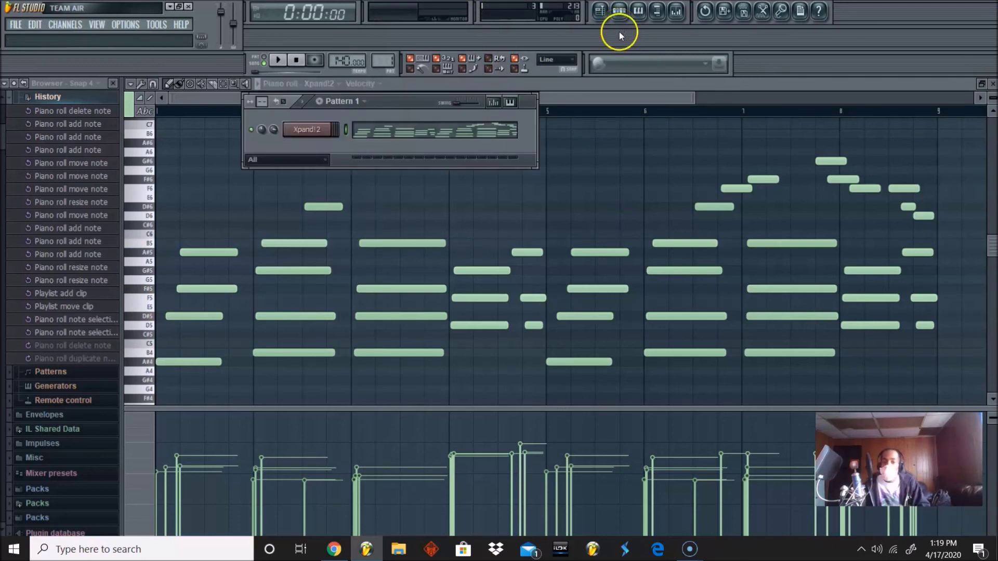
pyautogui.click(146, 363)
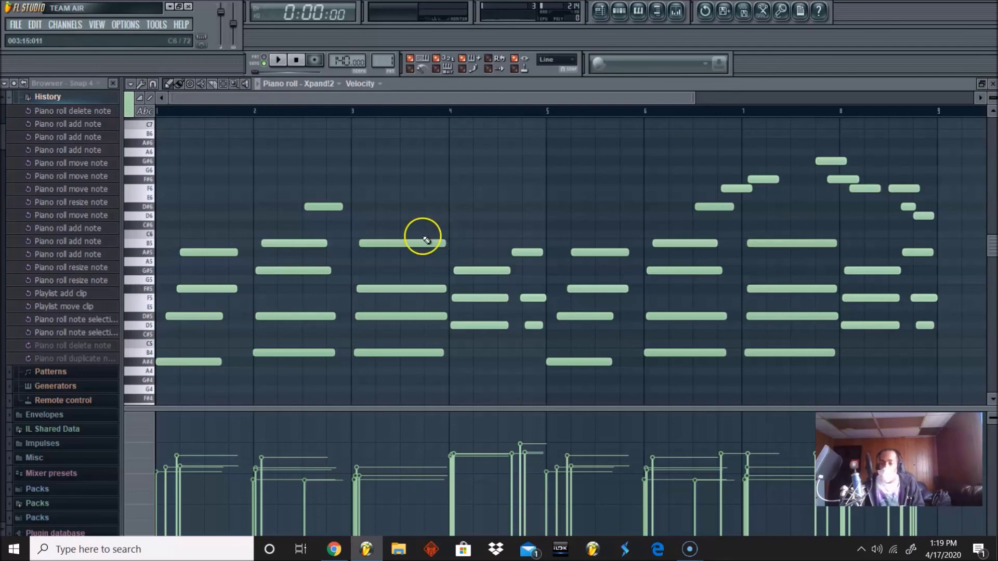
pyautogui.click(620, 12)
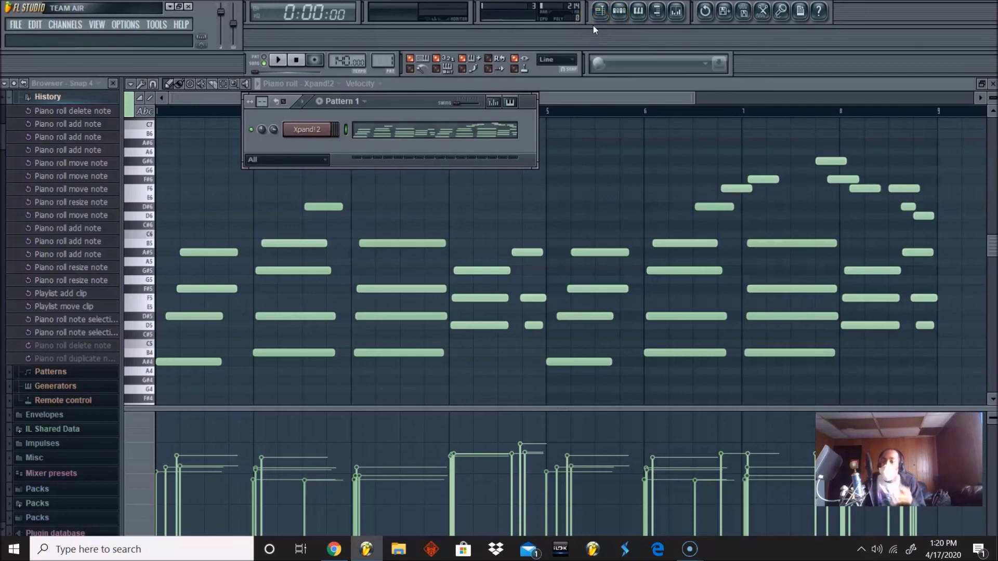
pyautogui.press('space')
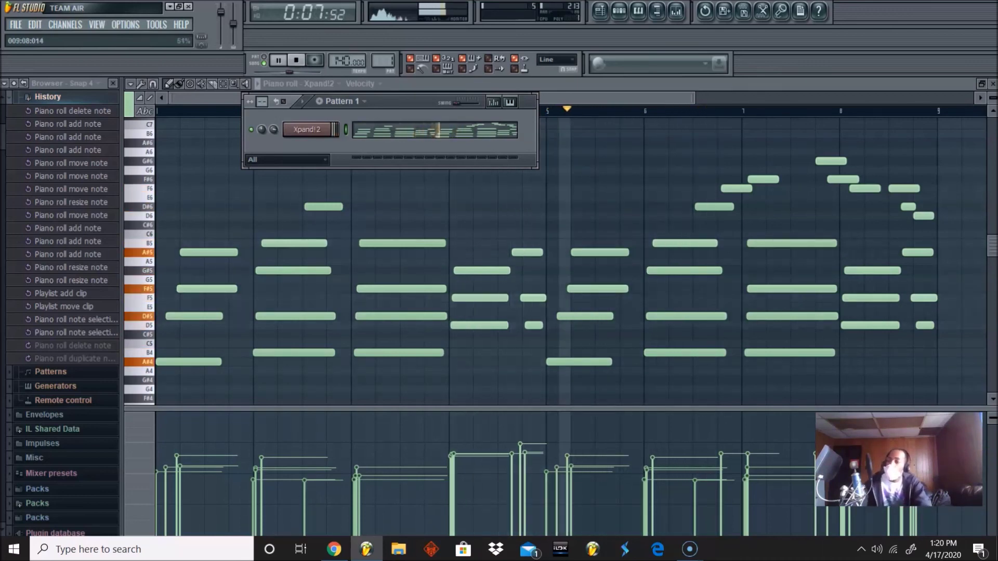
pyautogui.click(296, 61)
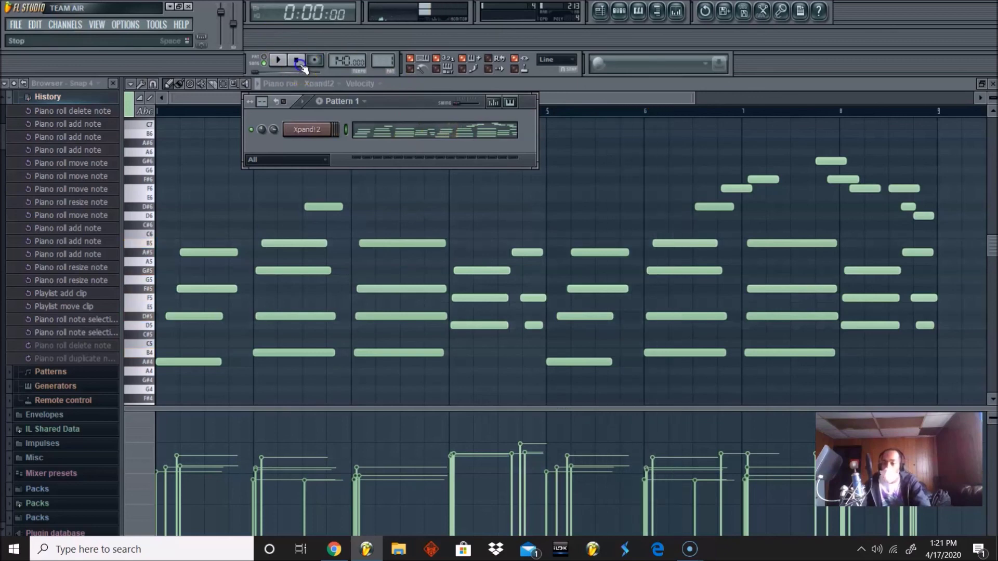